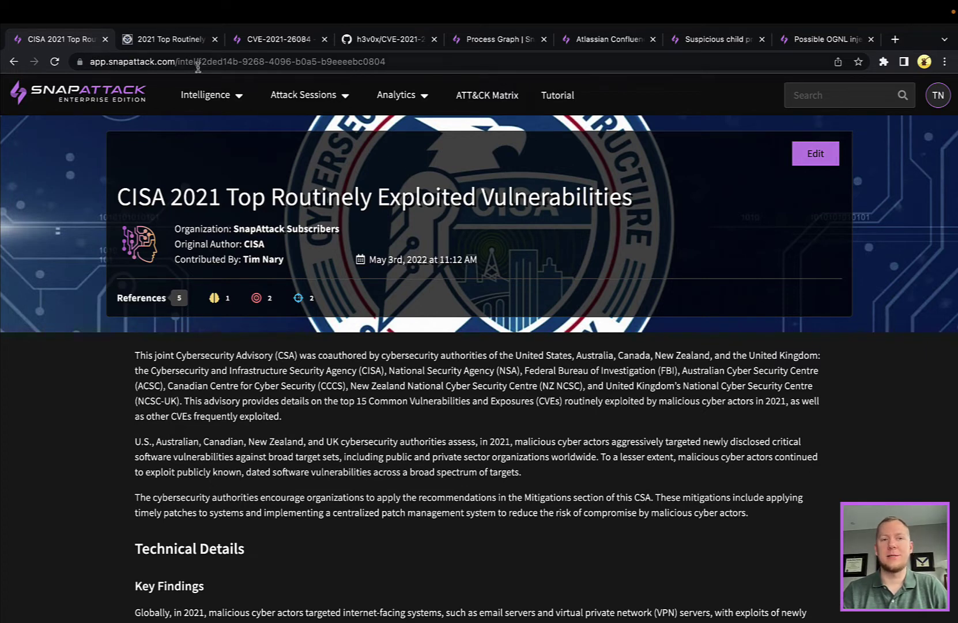
- Show the CISA 2021 top exploited vulnerabilities alert and scroll to its Table 1 of 15 CVEs
click(185, 42)
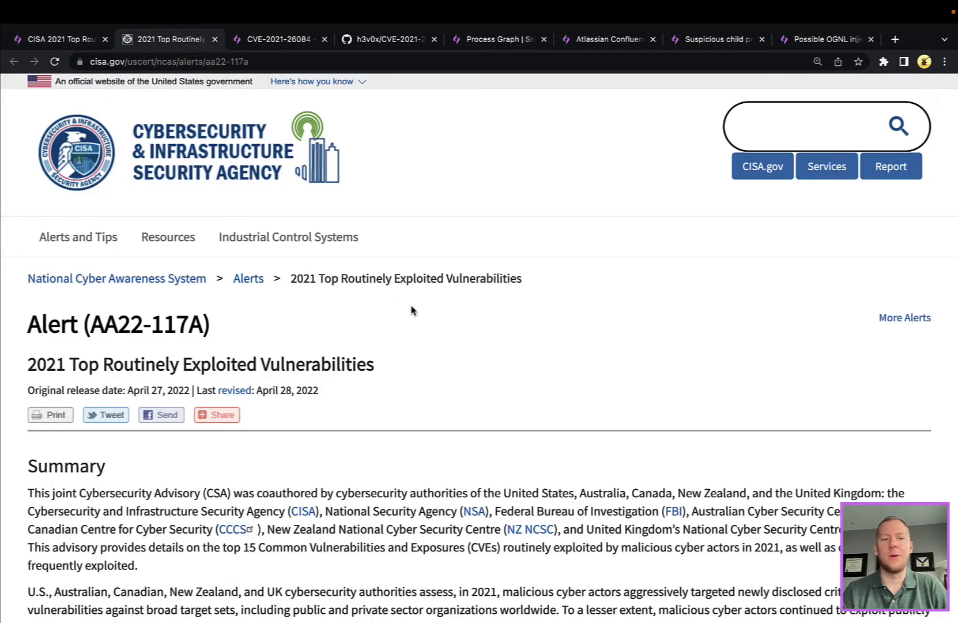
scroll(537, 429, down, 6)
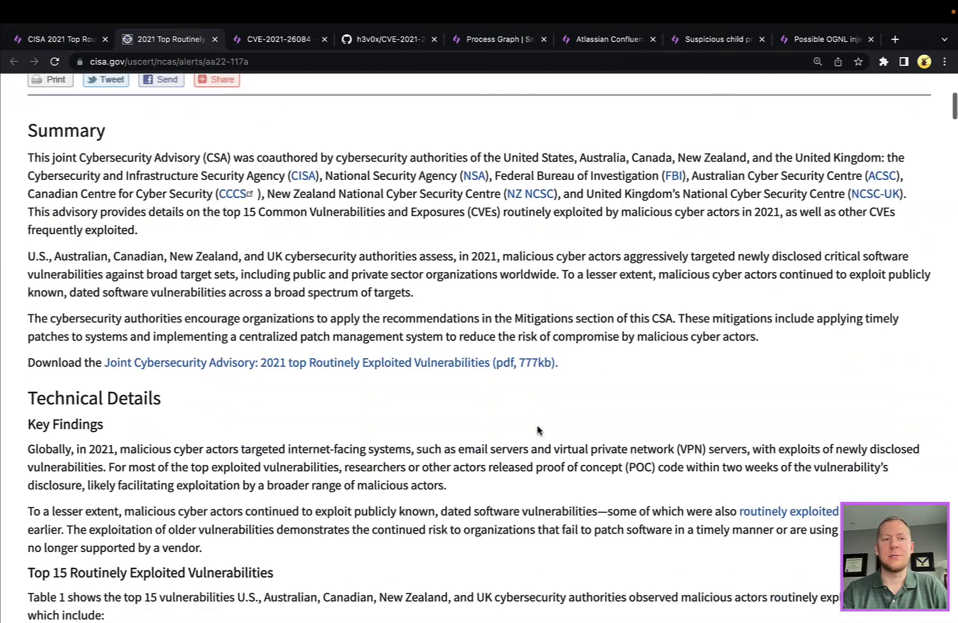
scroll(537, 429, down, 3)
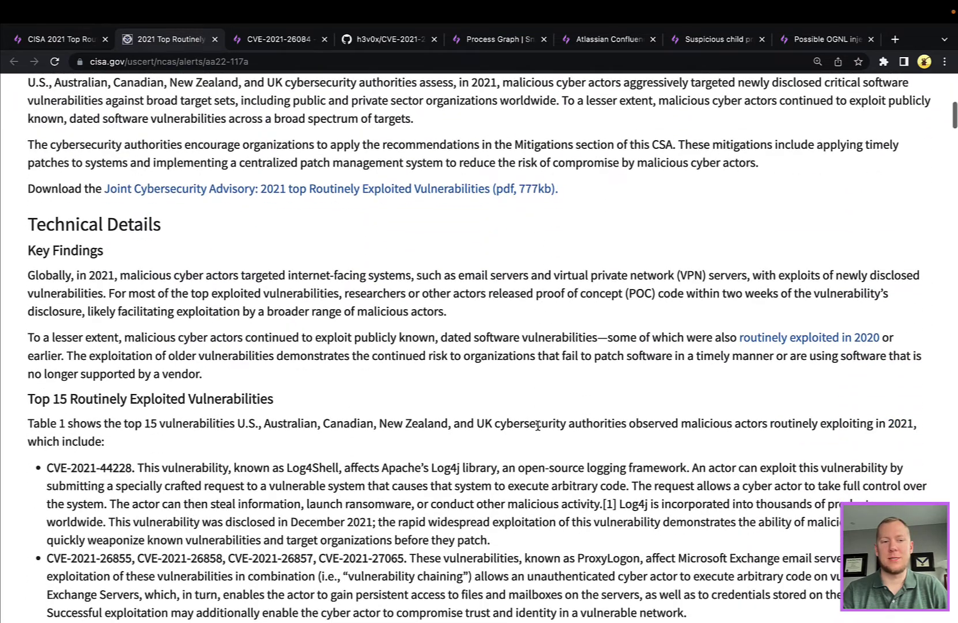
scroll(537, 426, down, 4)
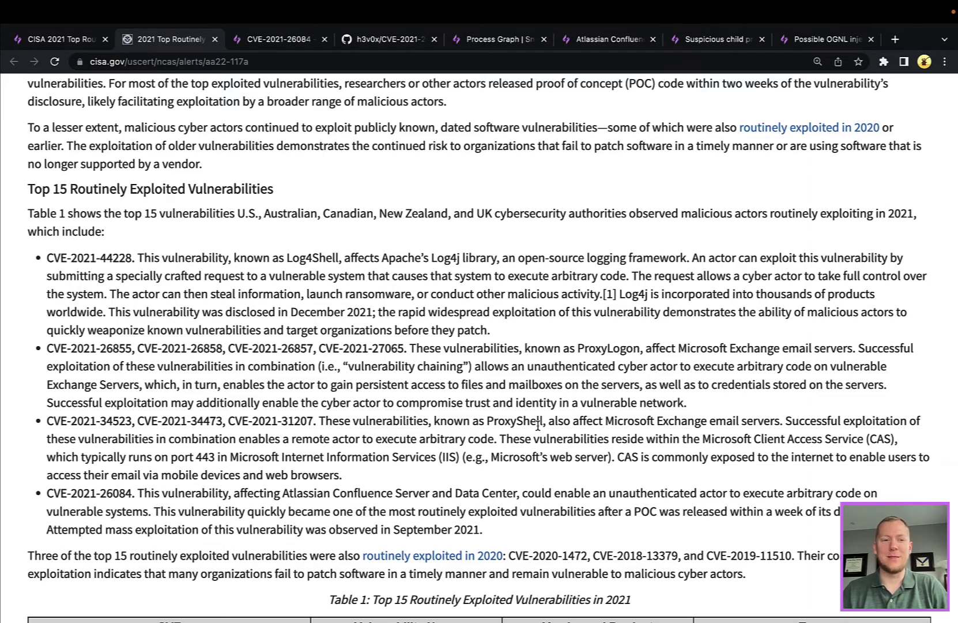
scroll(538, 425, up, 3)
scroll(538, 410, up, 5)
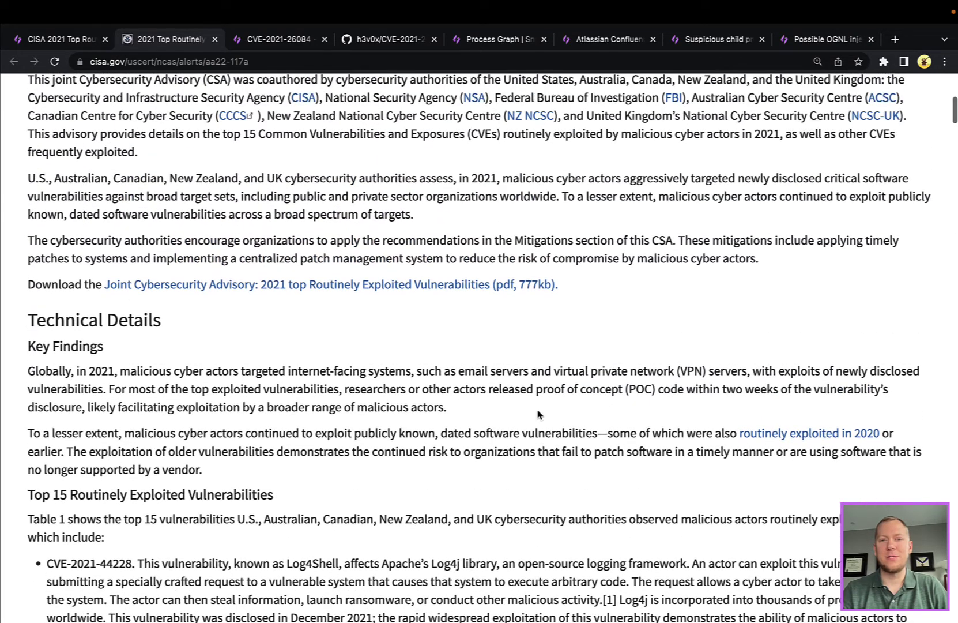
scroll(537, 410, down, 5)
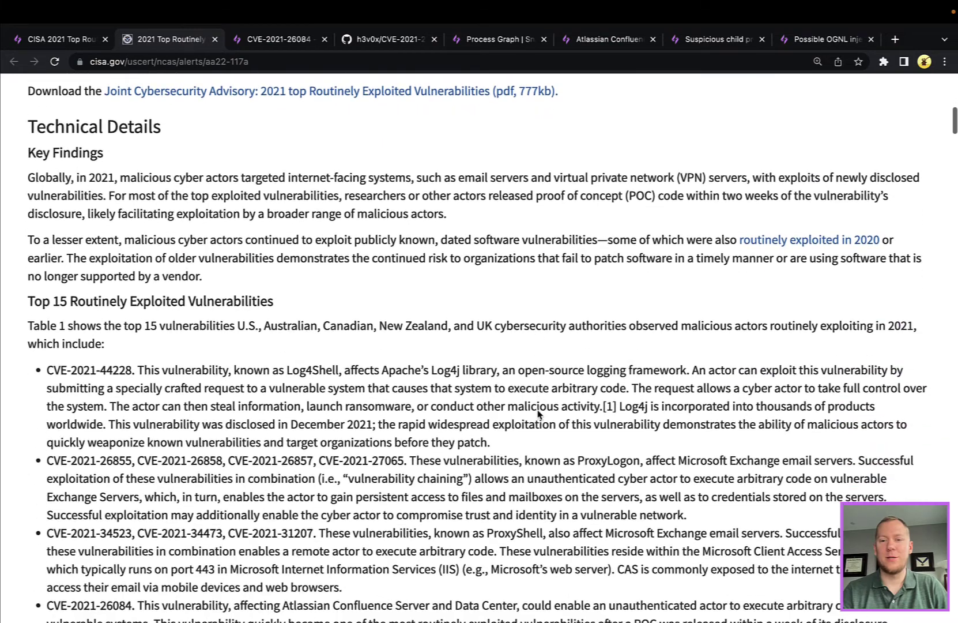
scroll(784, 275, down, 9)
scroll(784, 275, down, 2)
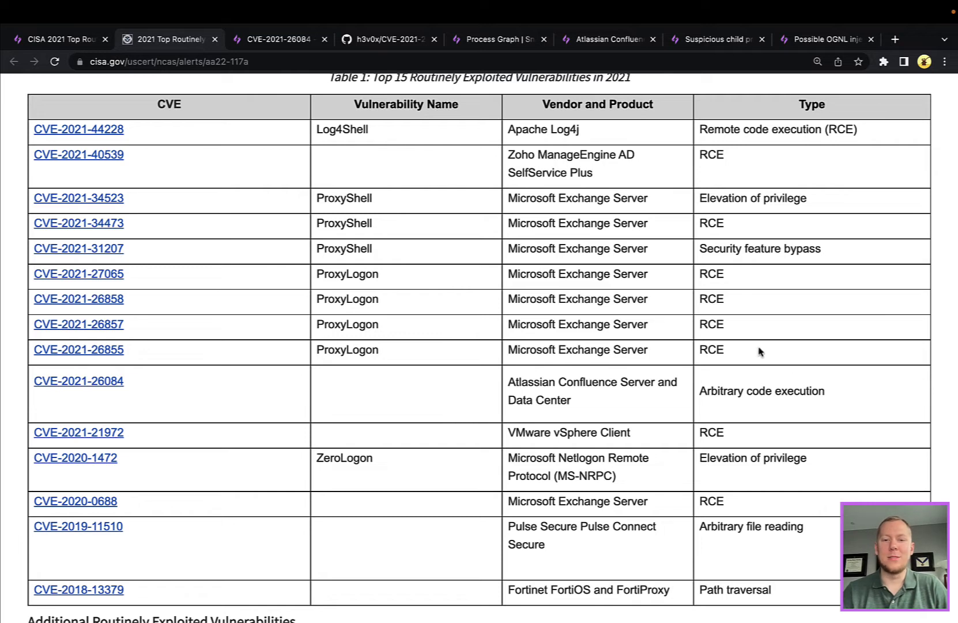
drag(868, 398, 65, 398)
click(65, 398)
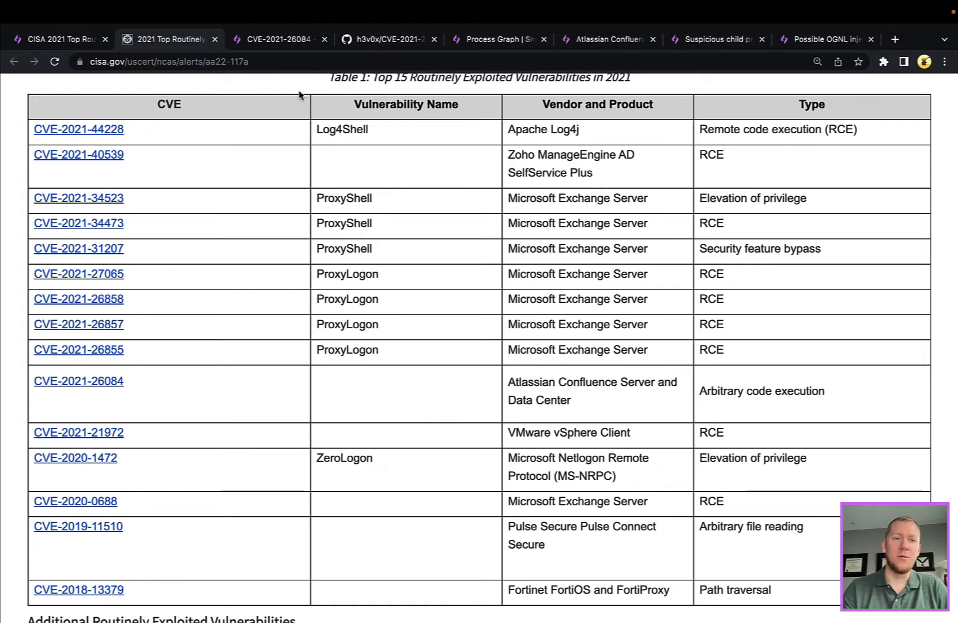
- Switch to the 'CVE-2021-26084' tab showing the SnapAttack Confluence OGNL injection attack session
click(280, 44)
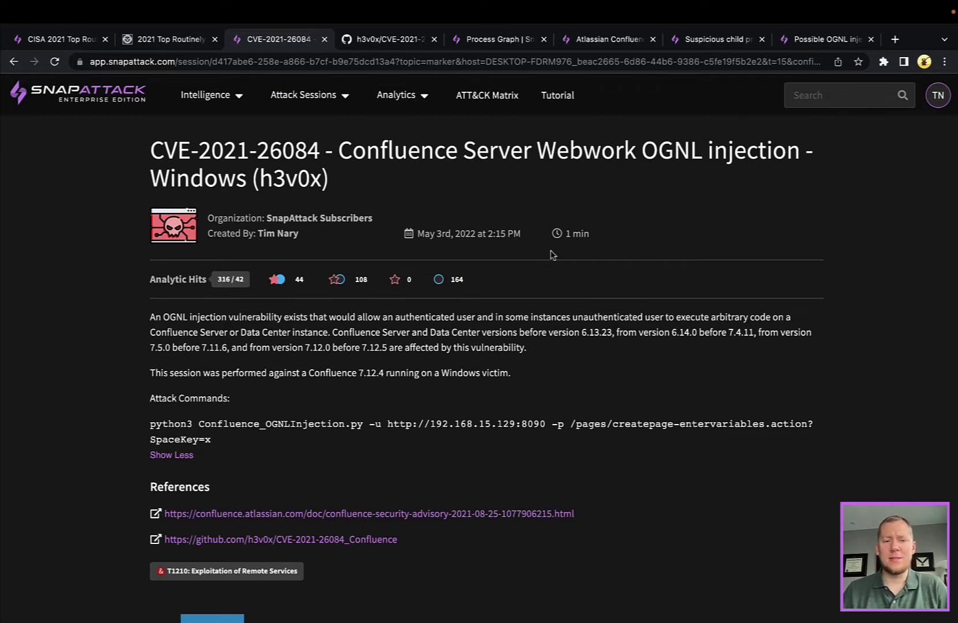
- Show the h3v0x/CVE-2021-26084_Confluence README down to its Exploit Usage commands
click(396, 44)
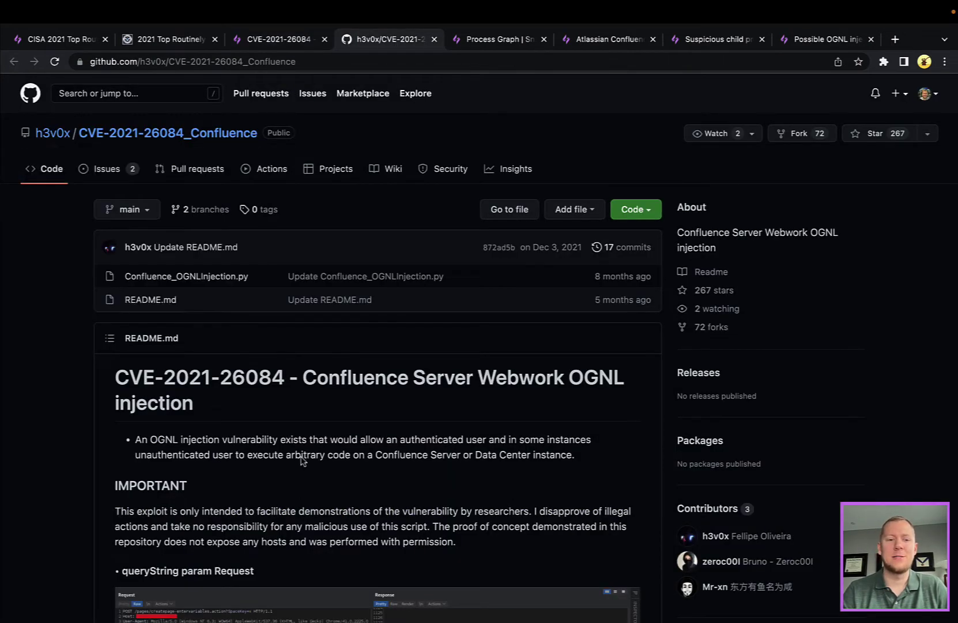
scroll(306, 468, down, 3)
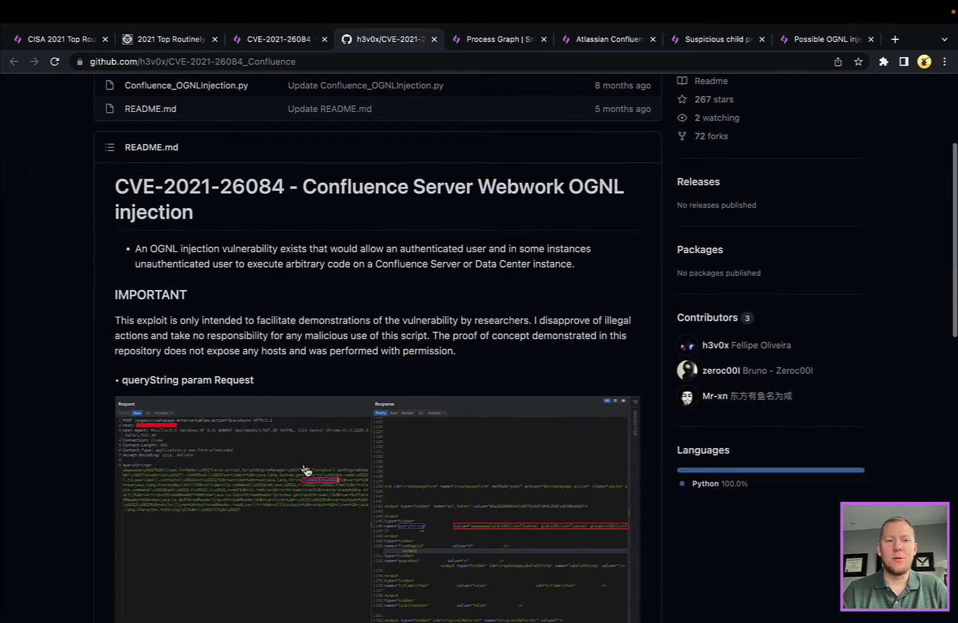
scroll(154, 395, down, 6)
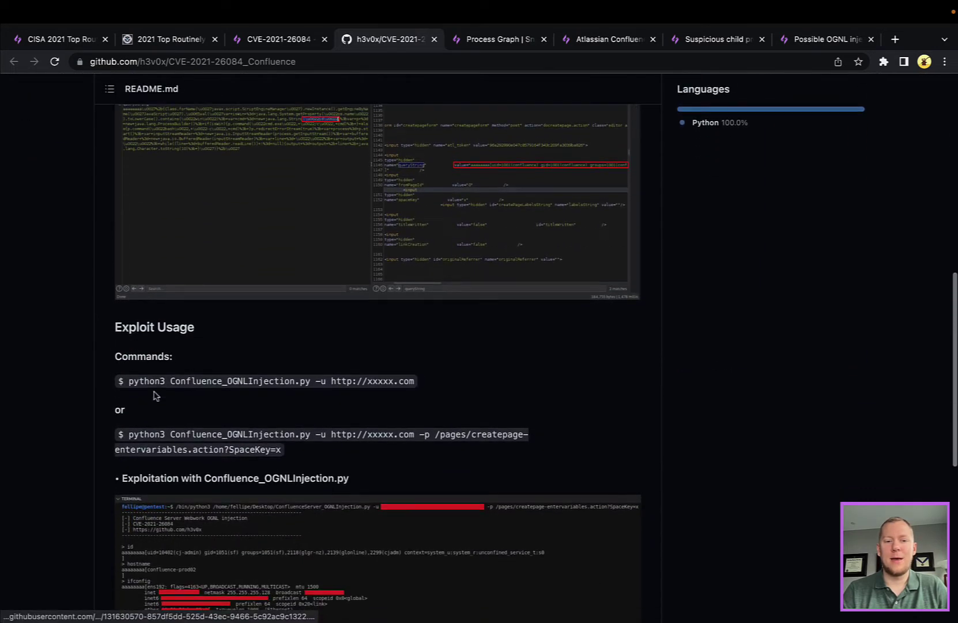
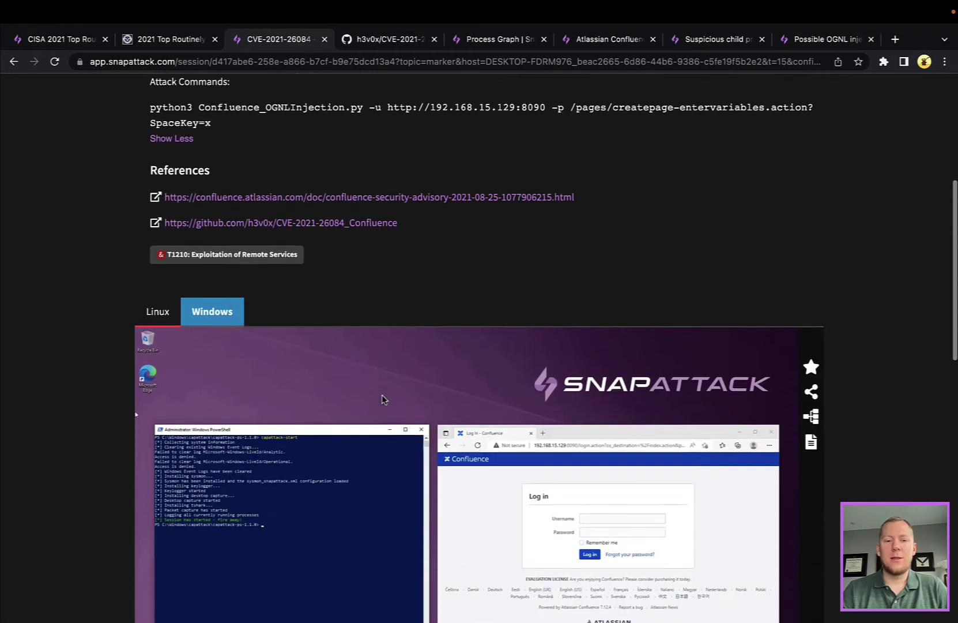
scroll(384, 400, down, 3)
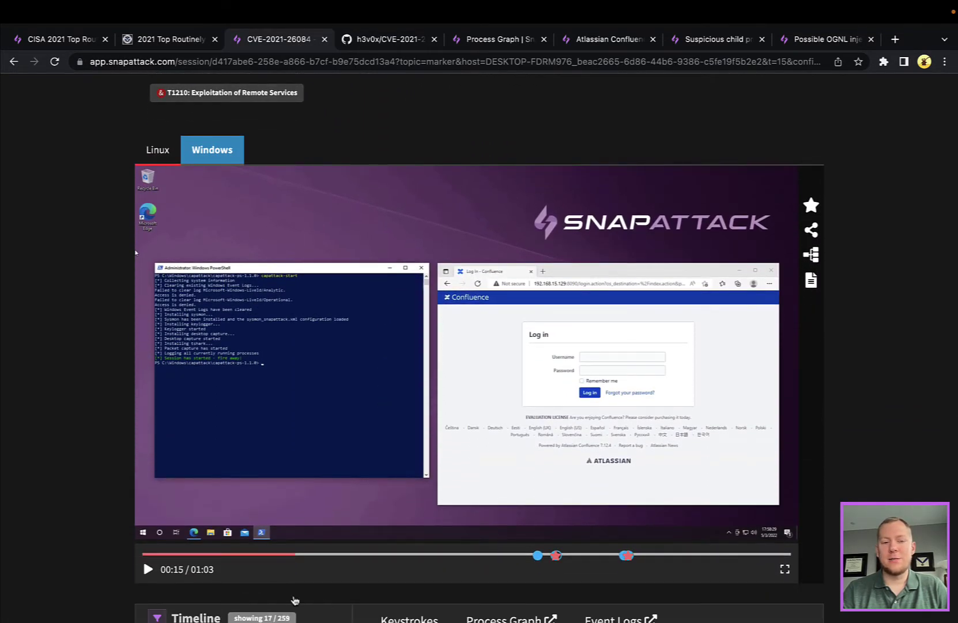
click(148, 569)
click(525, 554)
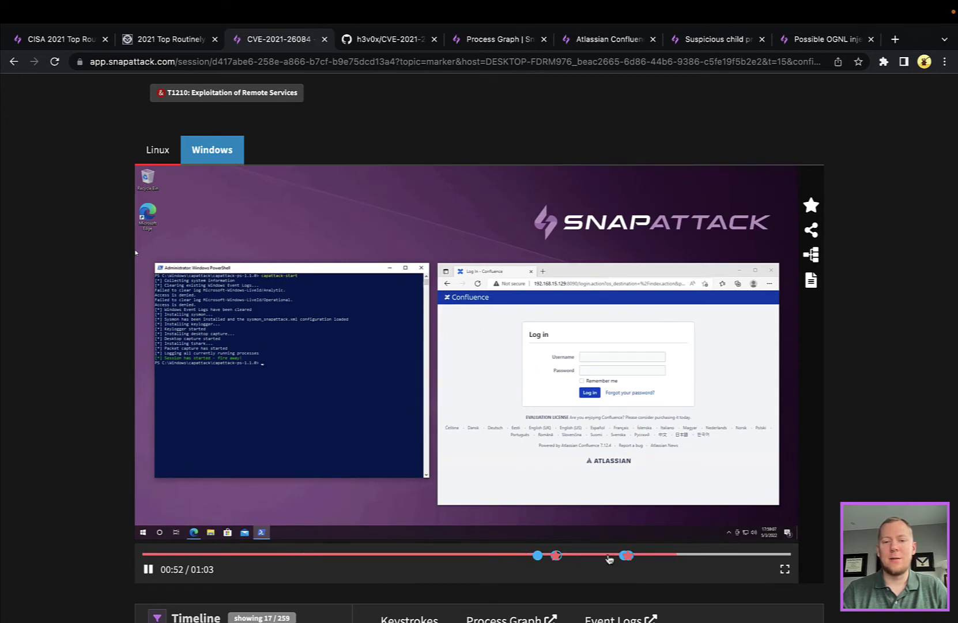
click(608, 555)
click(147, 571)
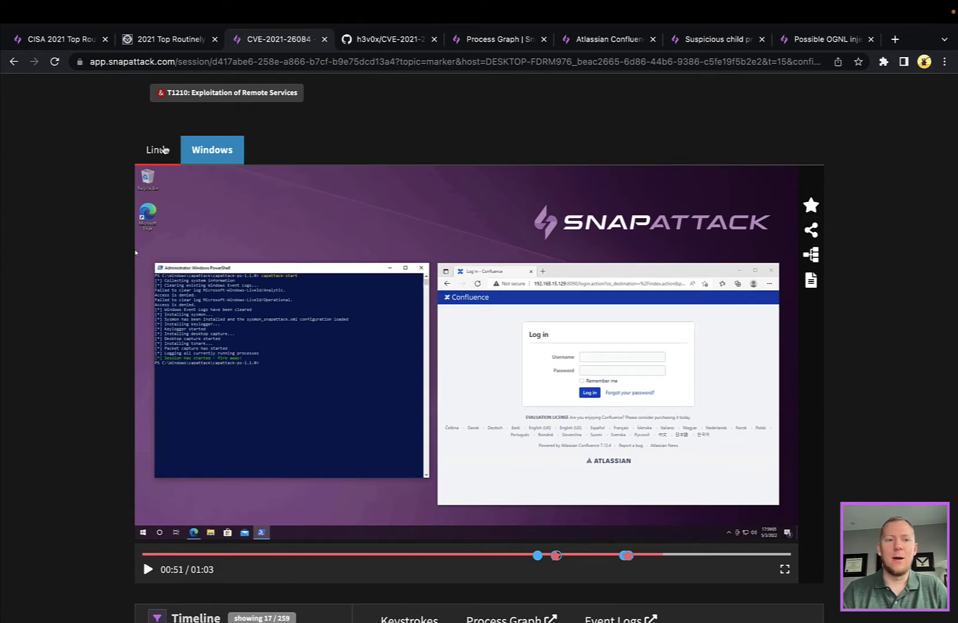
- Set the Windows replay back to 00:37, then rewind the Linux attacker replay to the git clone at 00:24
click(521, 555)
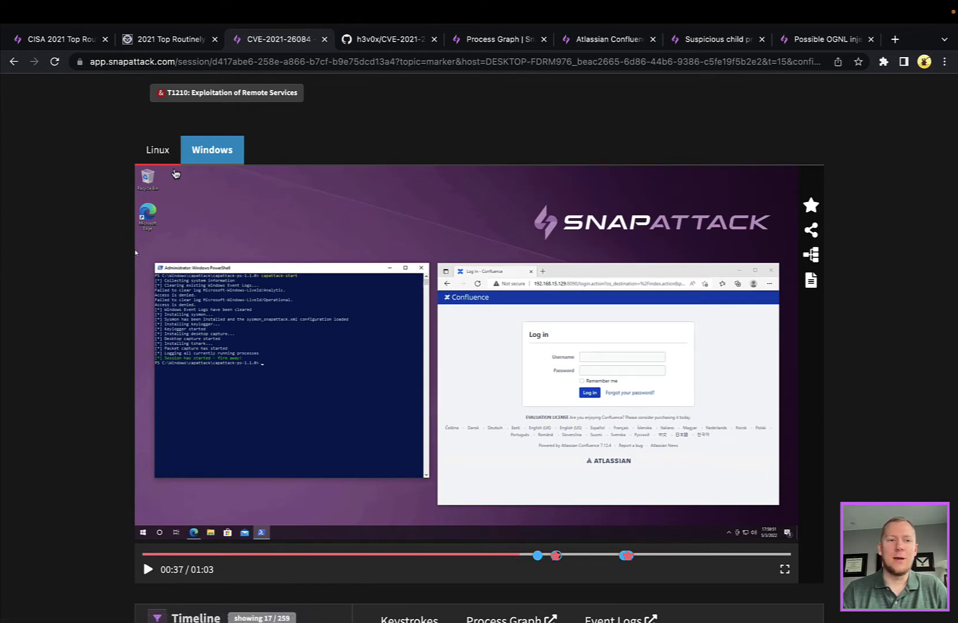
click(172, 167)
scroll(243, 305, down, 2)
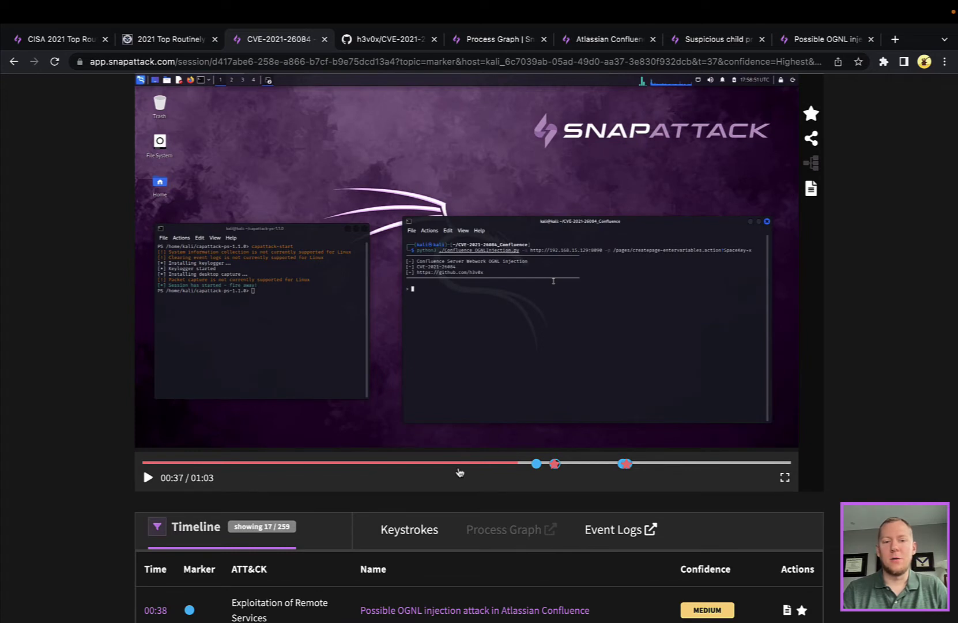
click(385, 464)
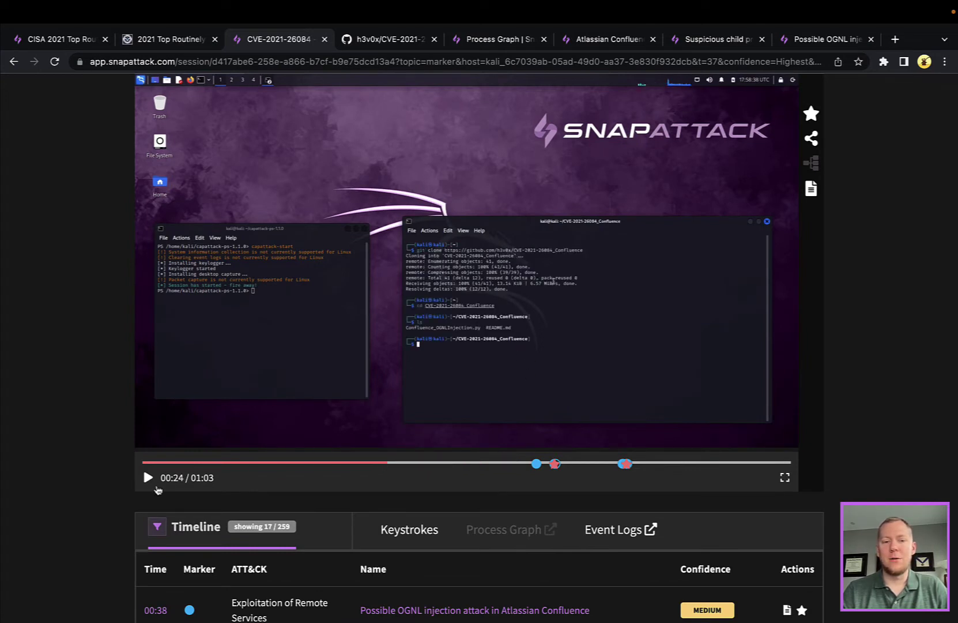
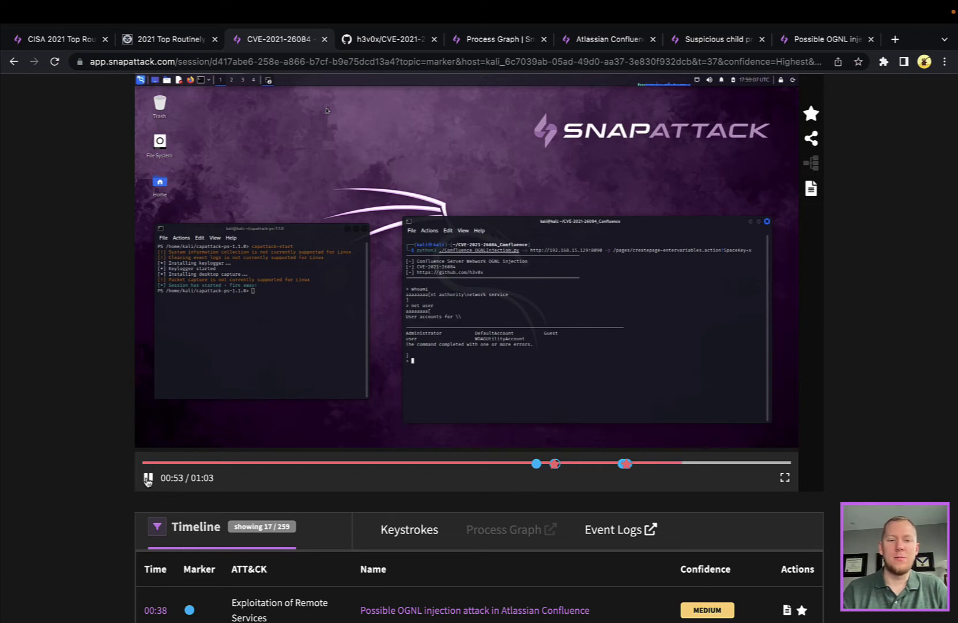
- Pause the session replay at 00:54 and review the timeline markers, 17 of 259 events
click(148, 478)
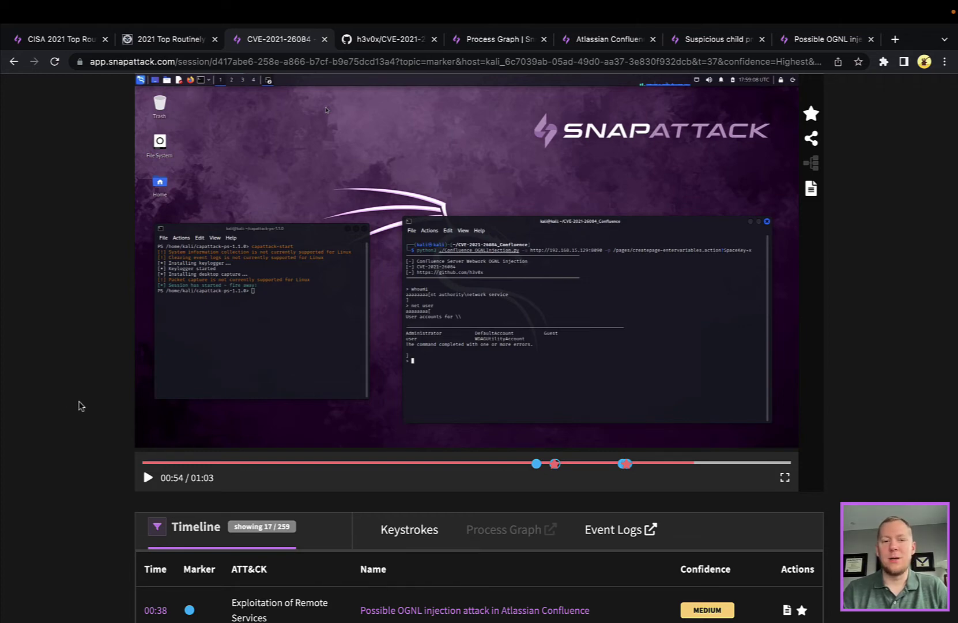
scroll(80, 406, down, 5)
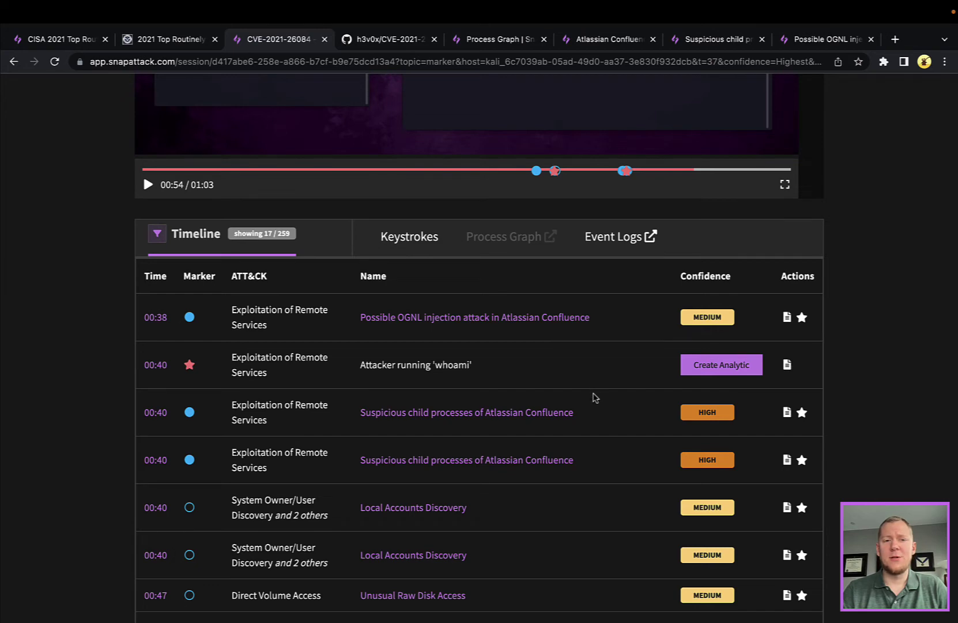
scroll(594, 397, down, 1)
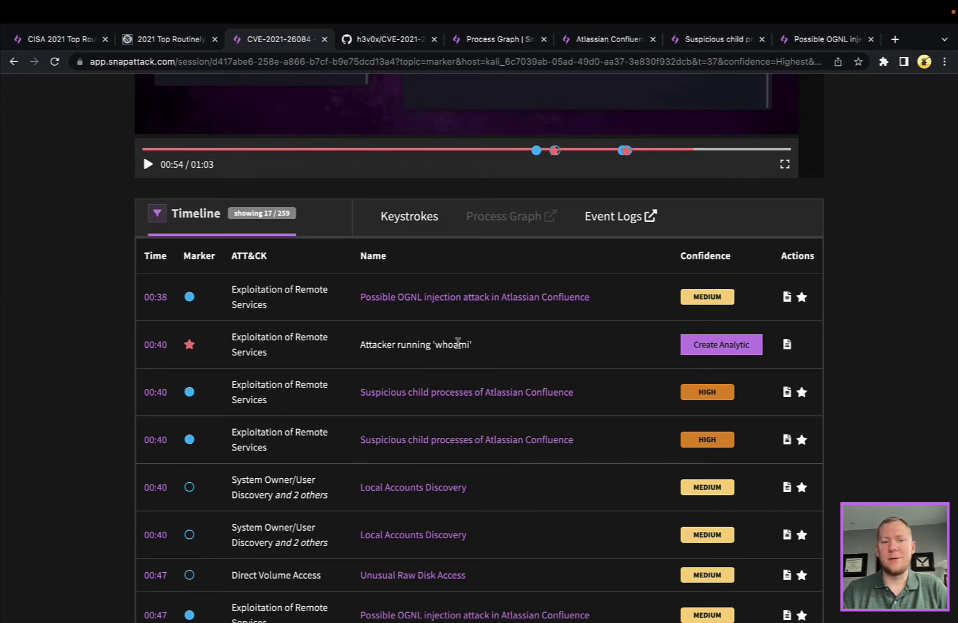
scroll(438, 407, down, 3)
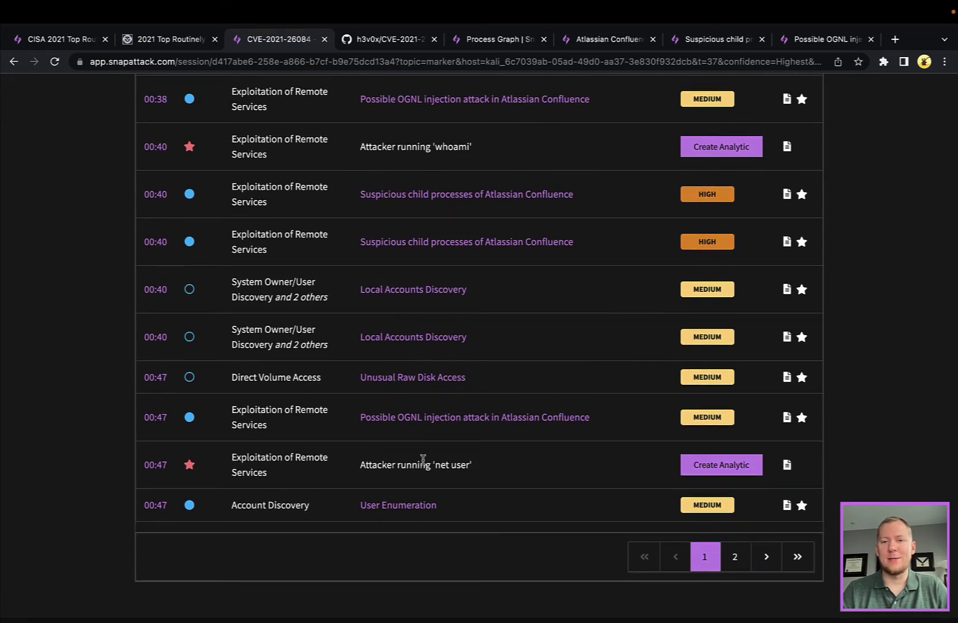
scroll(422, 458, up, 6)
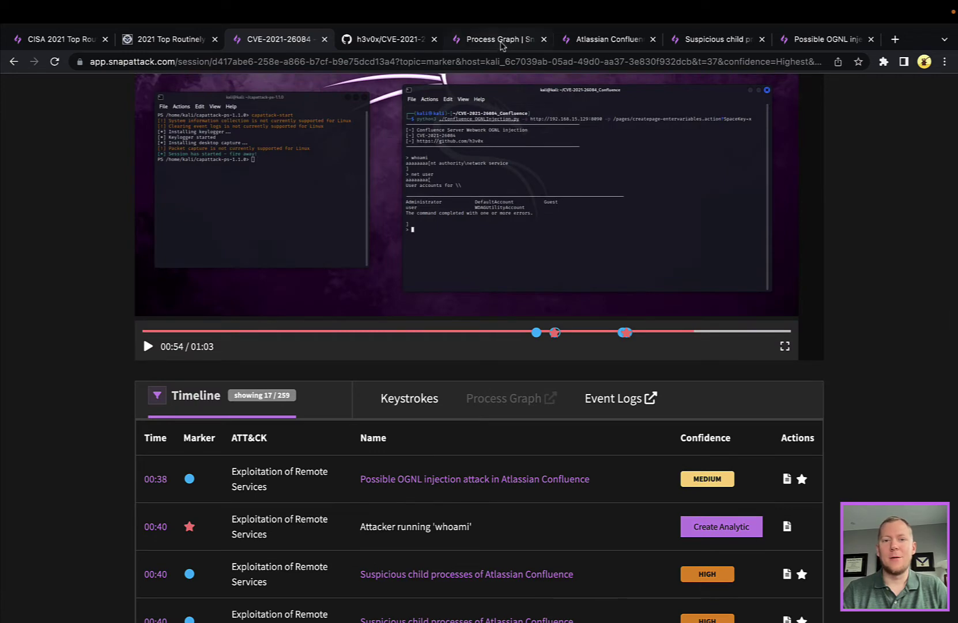
click(500, 41)
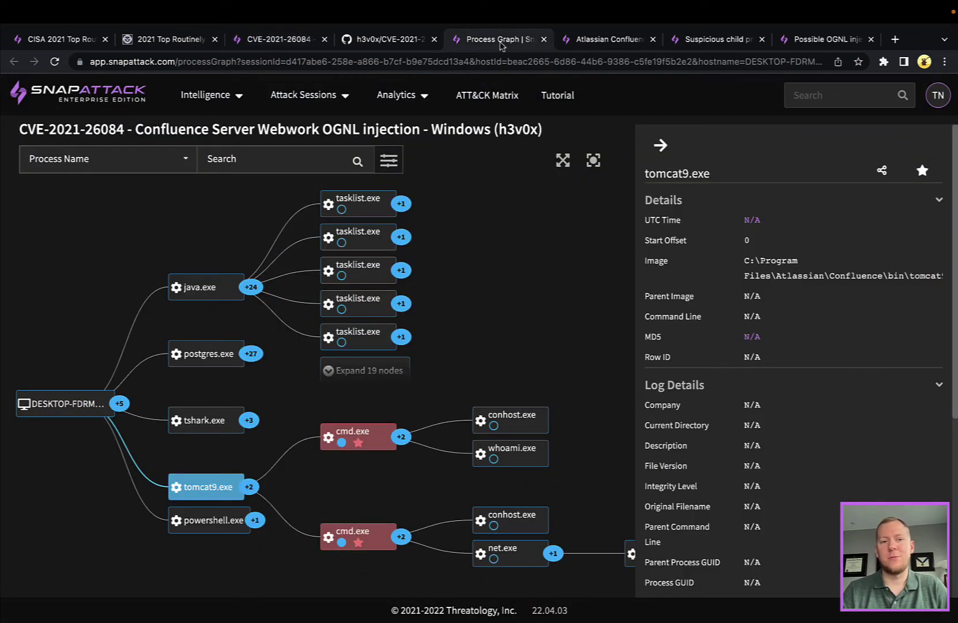
click(232, 294)
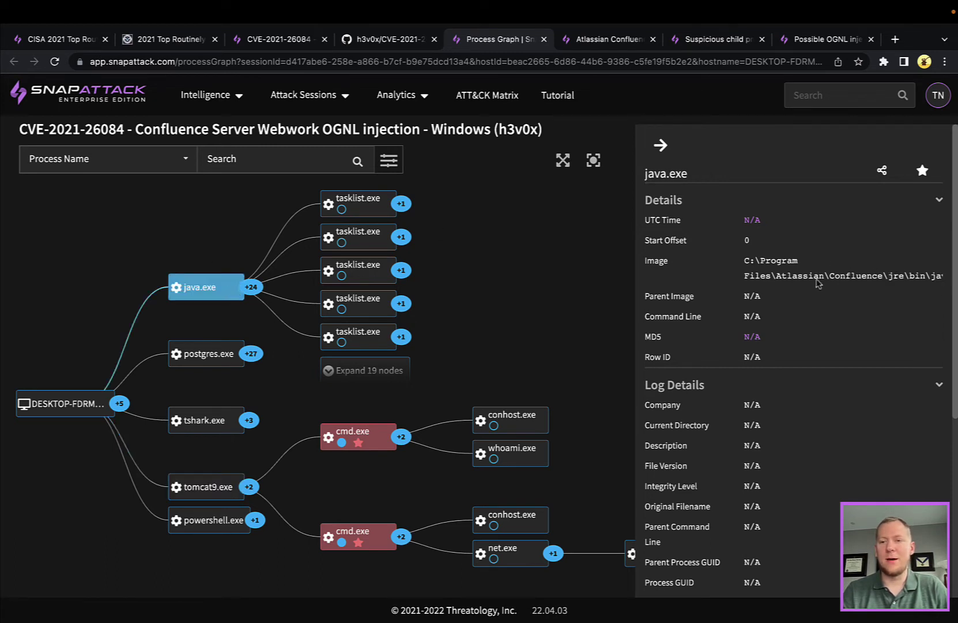
click(233, 493)
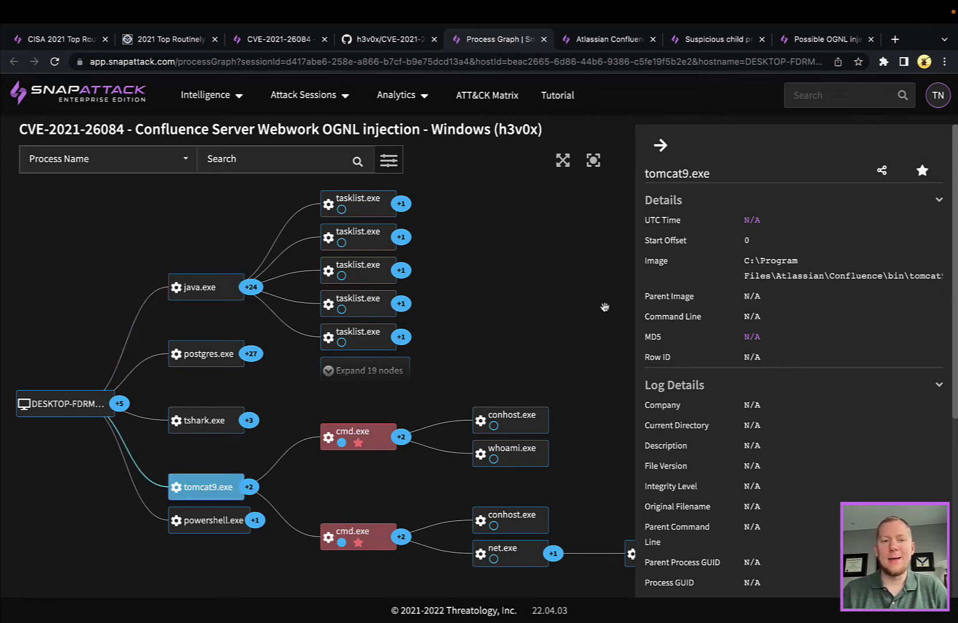
click(395, 372)
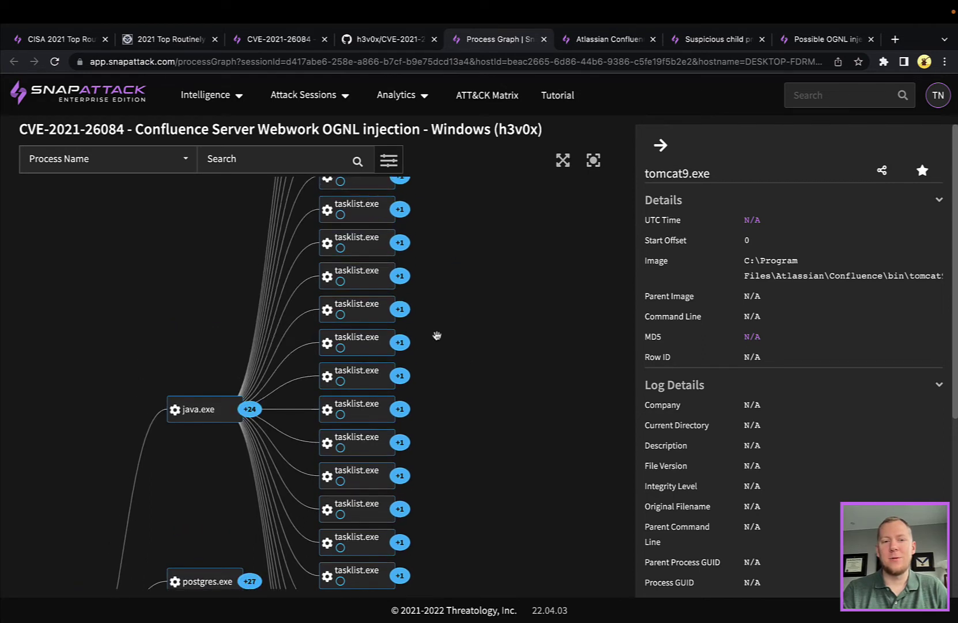
click(379, 280)
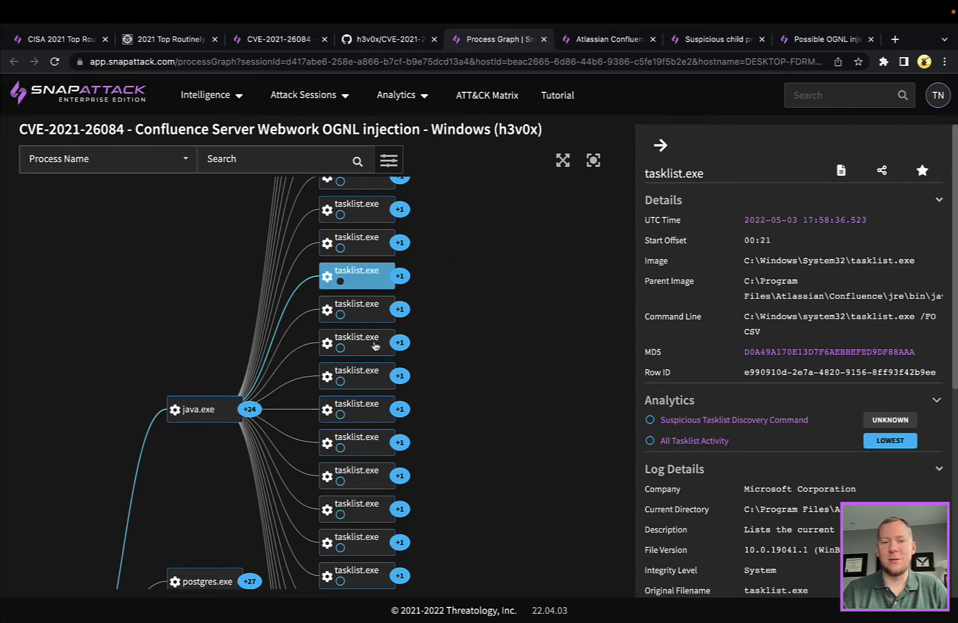
click(376, 344)
click(371, 387)
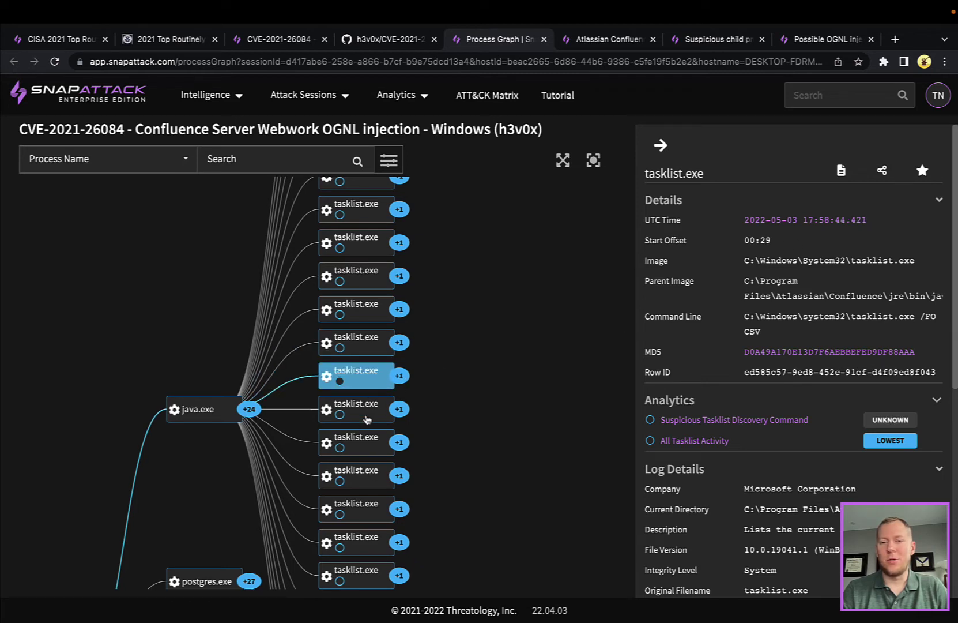
click(375, 413)
click(361, 453)
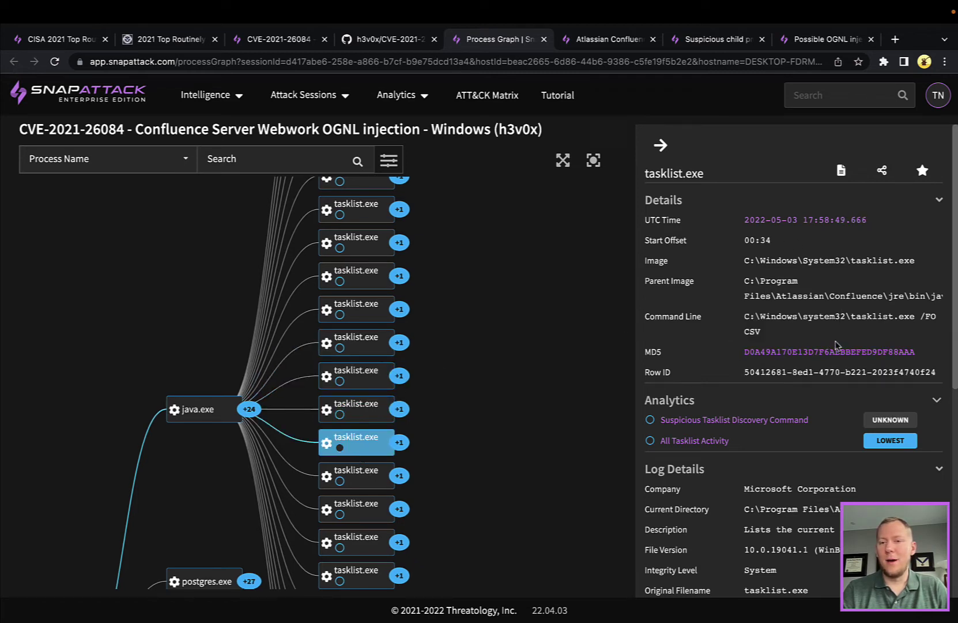
scroll(484, 465, down, 6)
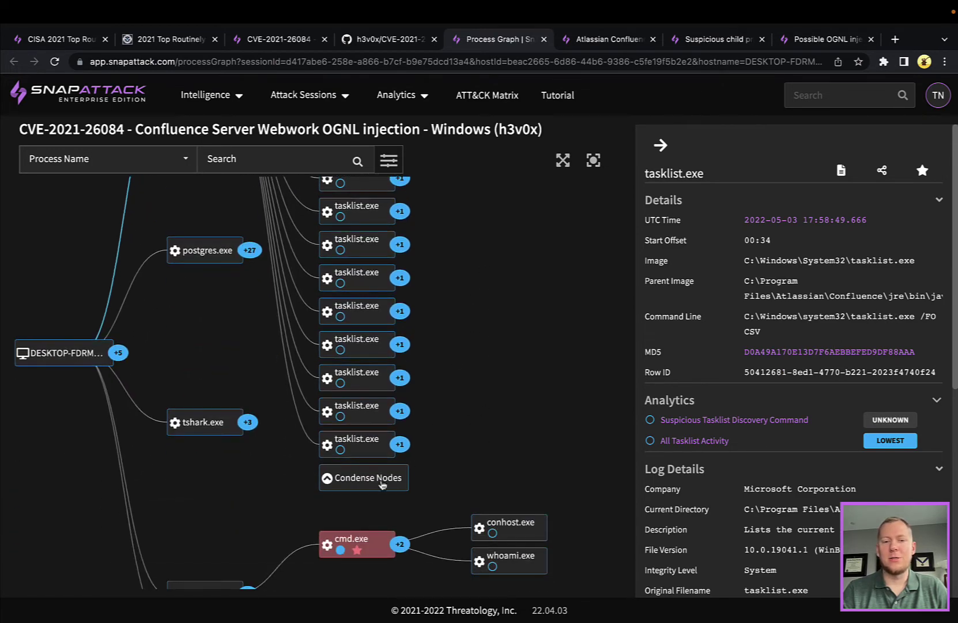
click(382, 483)
drag(512, 270, 529, 311)
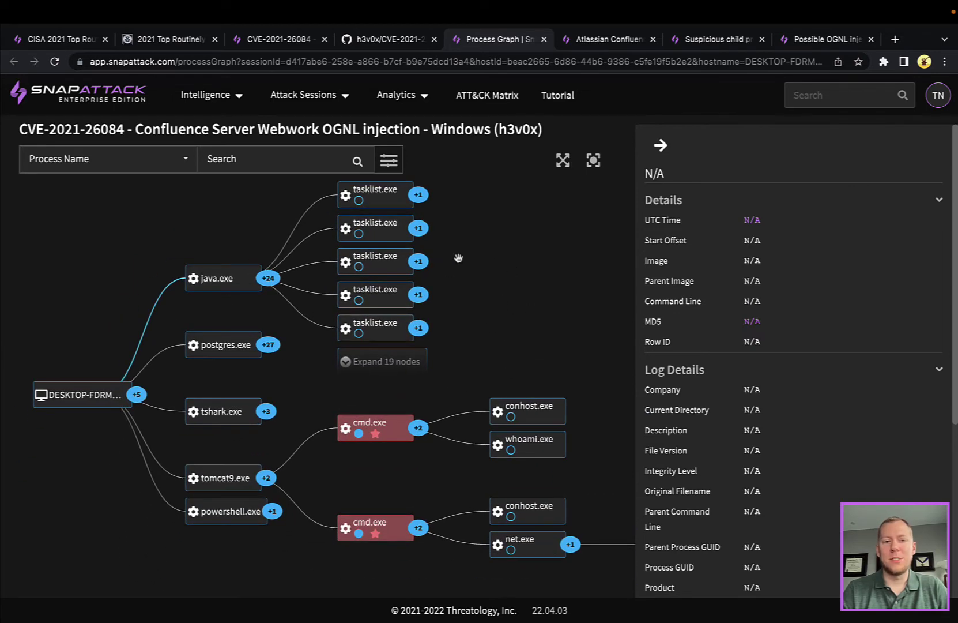
drag(498, 266, 477, 223)
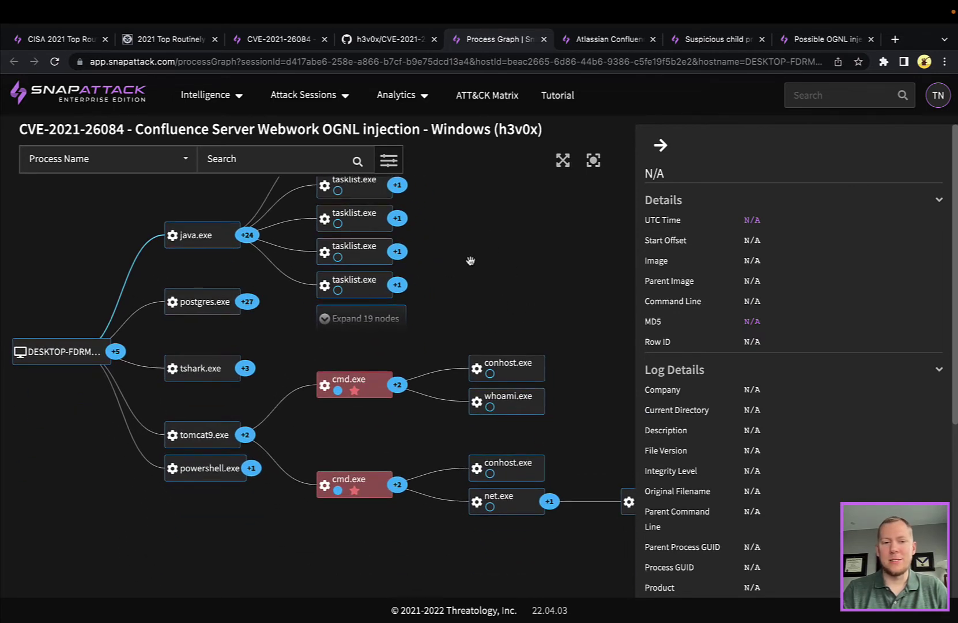
- Inspect tomcat9.exe, its whoami cmd.exe, then the net user cmd.exe flagged by User Enumeration
click(215, 438)
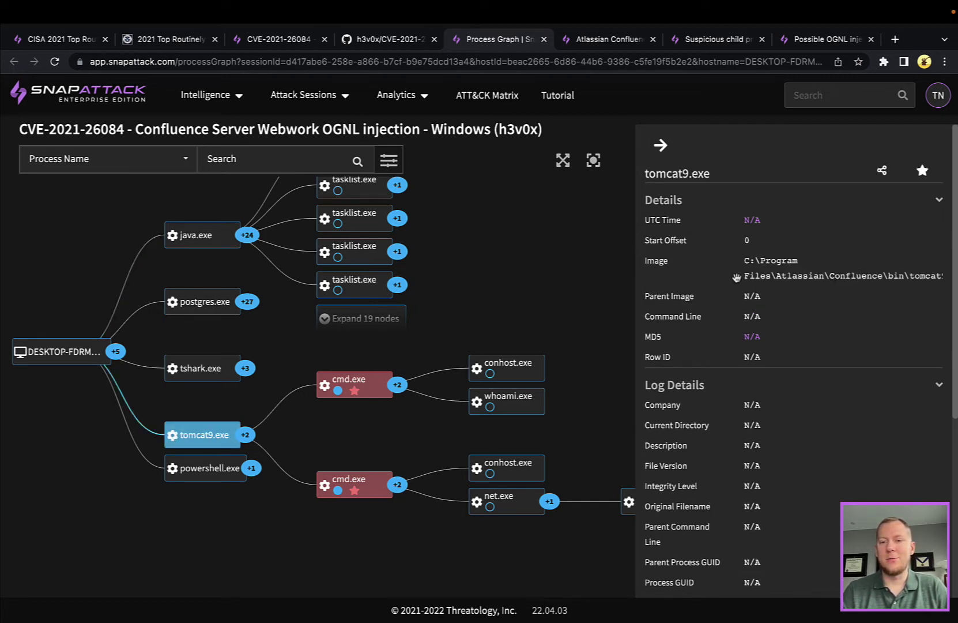
click(373, 395)
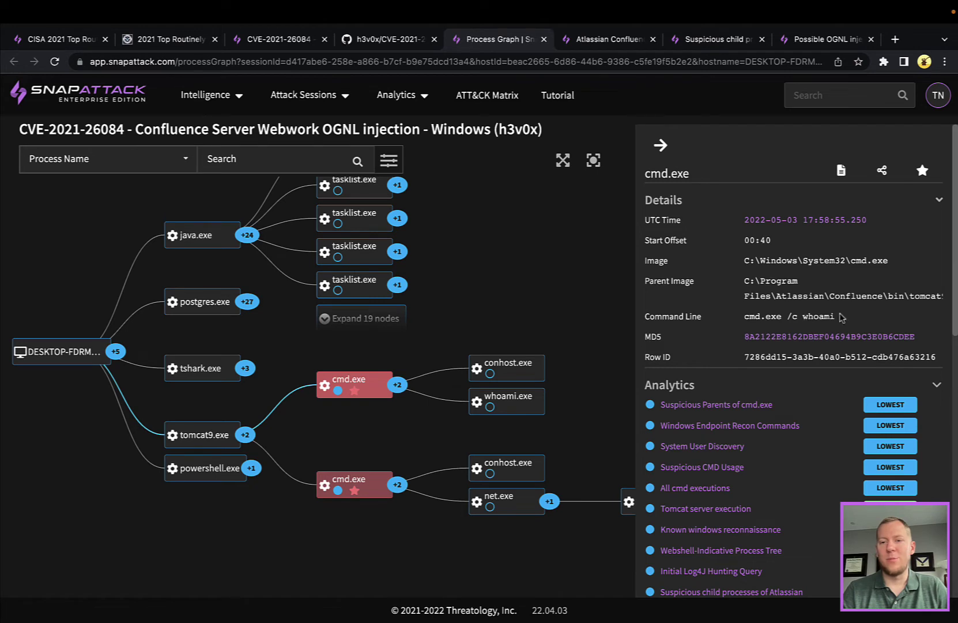
click(374, 496)
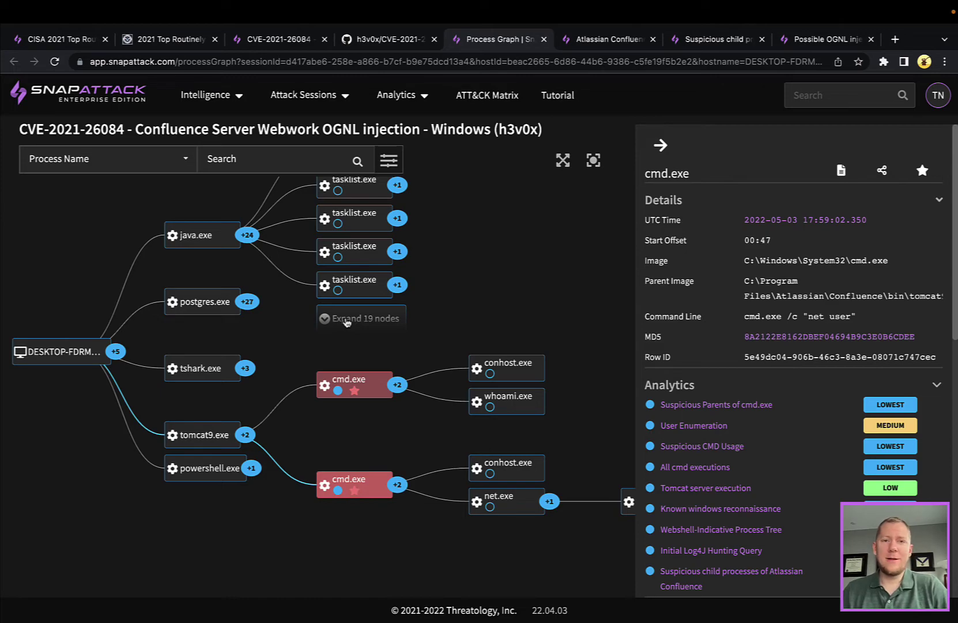
- Reread the CVE-2021-26084 session description, then move to the Atlassian Confluence analytic page
click(276, 41)
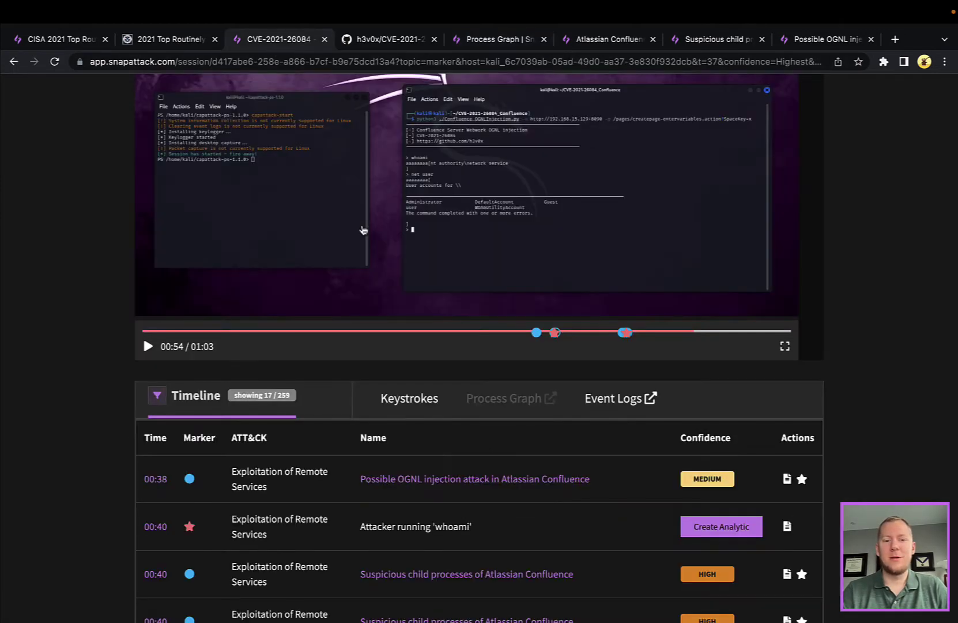
scroll(379, 270, up, 5)
scroll(380, 270, up, 3)
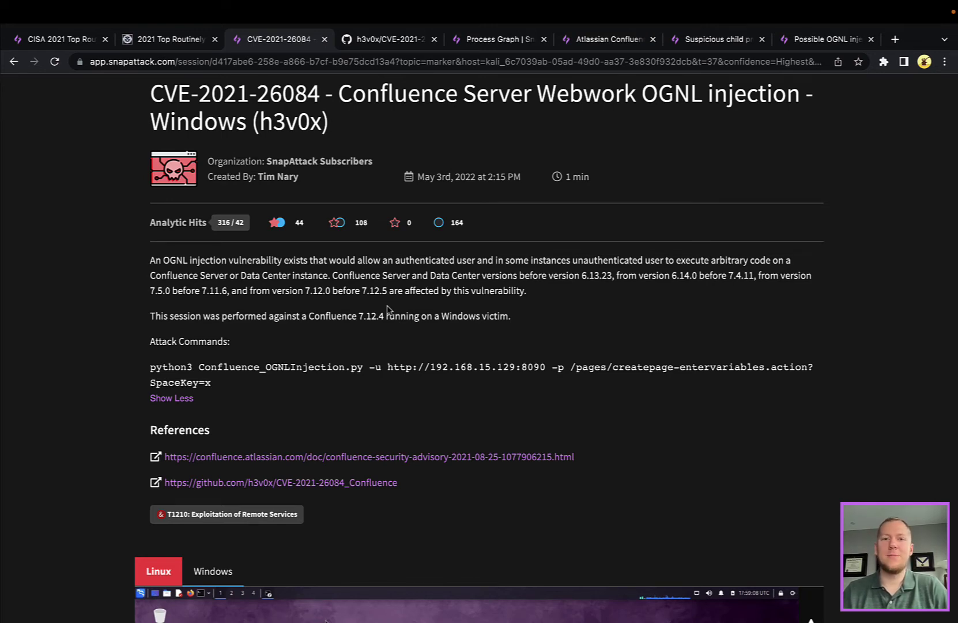
click(606, 39)
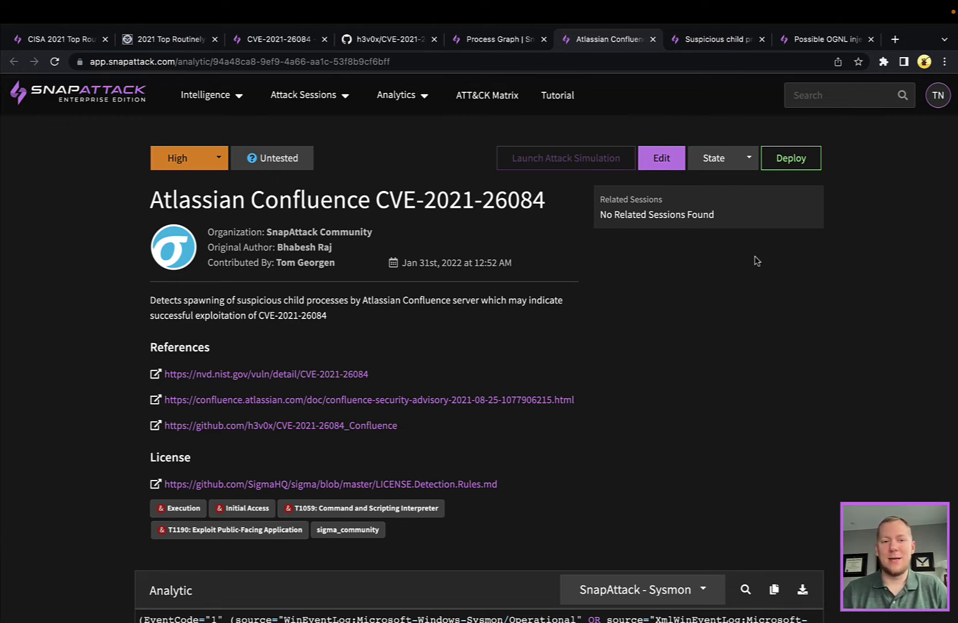
- Review the Sysmon query for suspicious children of Confluence's java.exe, which has zero matching logs
scroll(757, 261, down, 3)
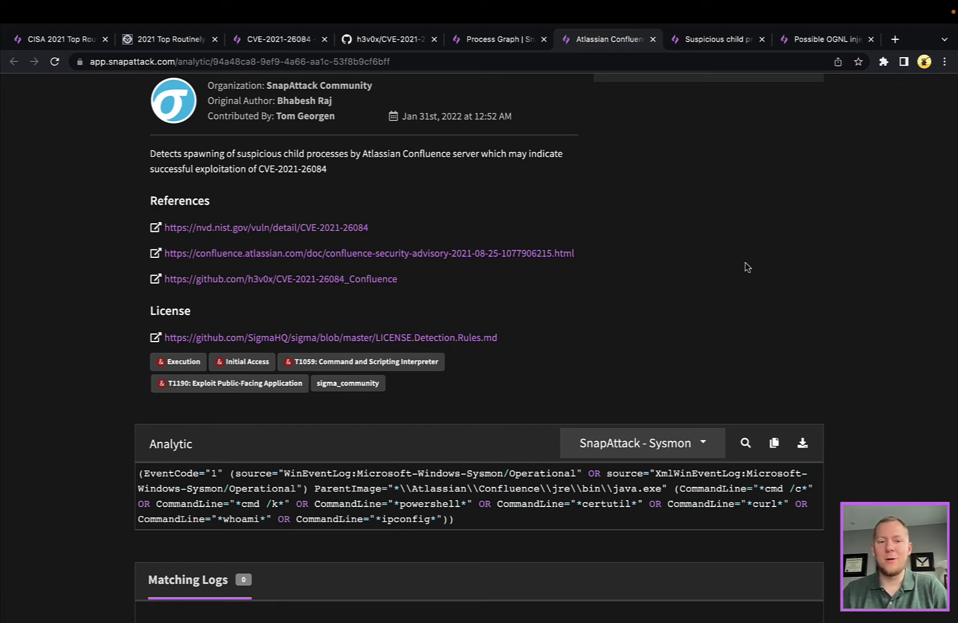
scroll(746, 268, up, 5)
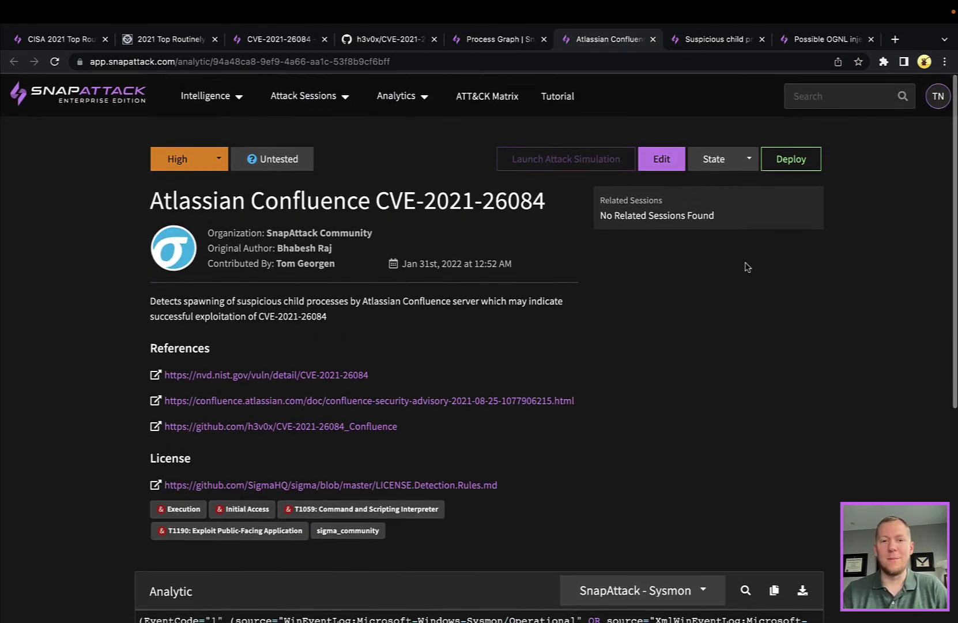
- Open the Suspicious child processes of Atlassian Confluence analytic and scroll to Matching Logs
click(692, 38)
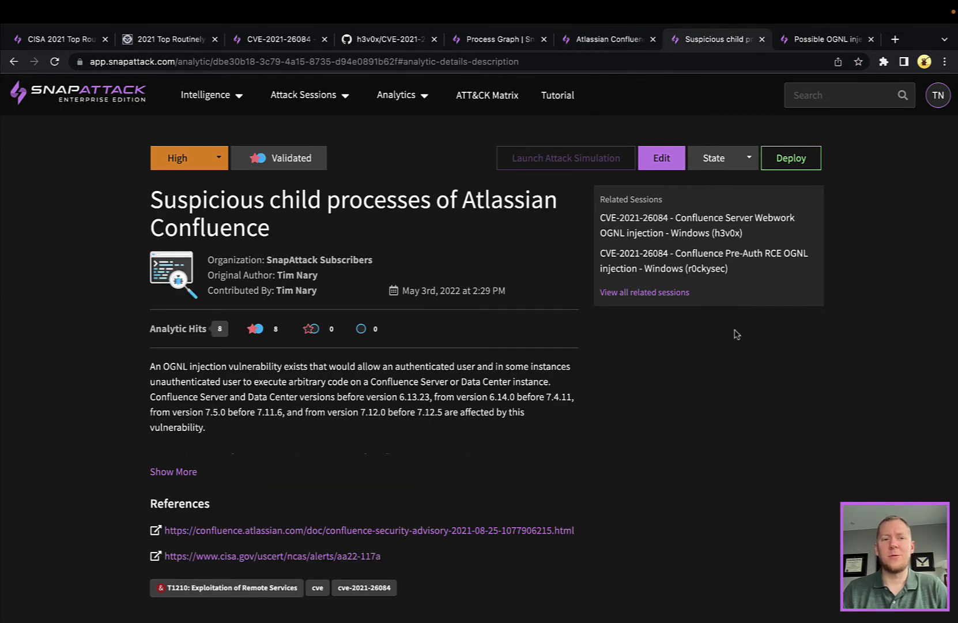
scroll(736, 333, down, 4)
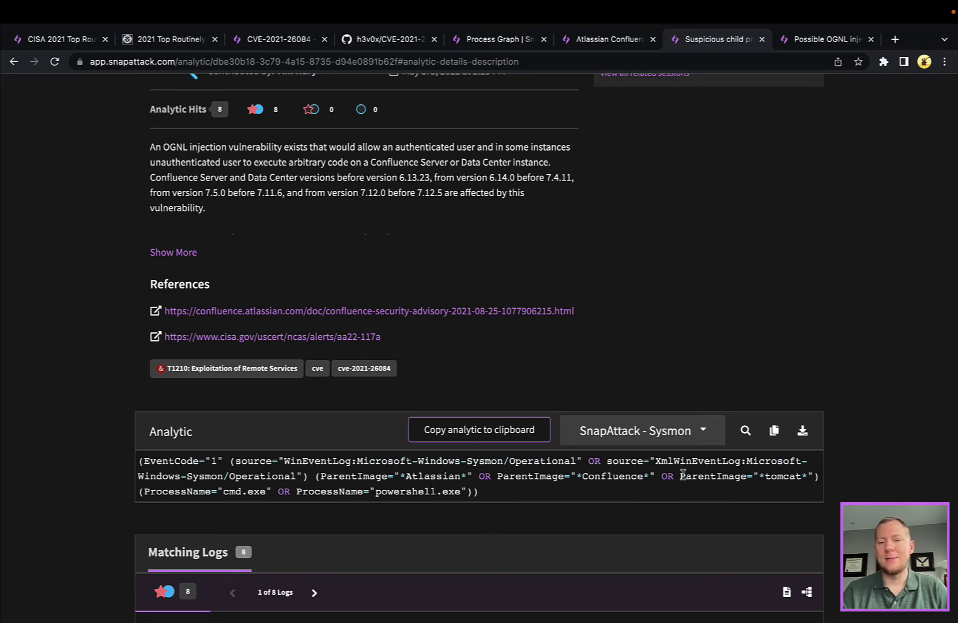
scroll(866, 447, up, 1)
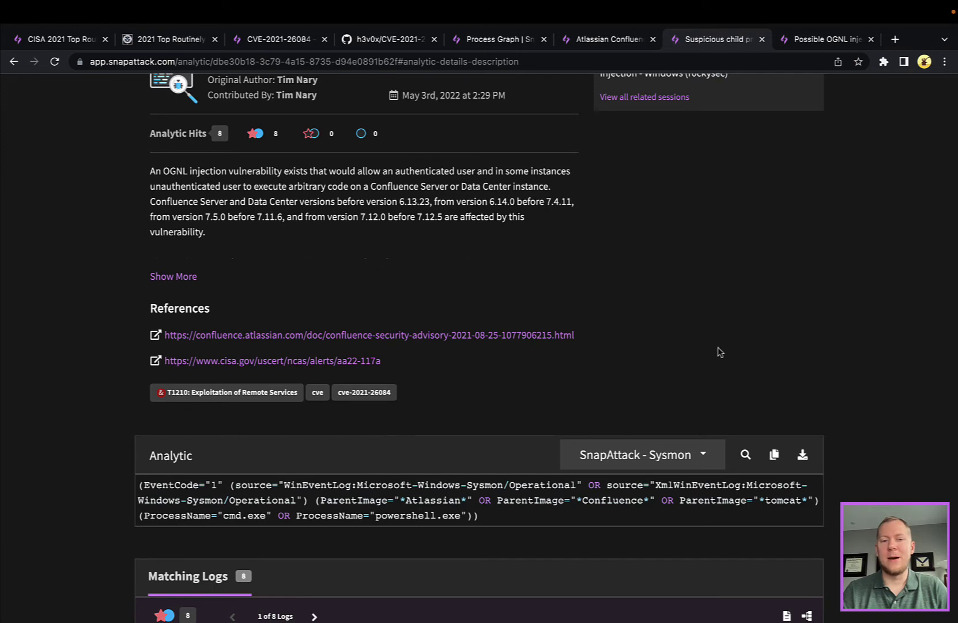
scroll(718, 349, up, 2)
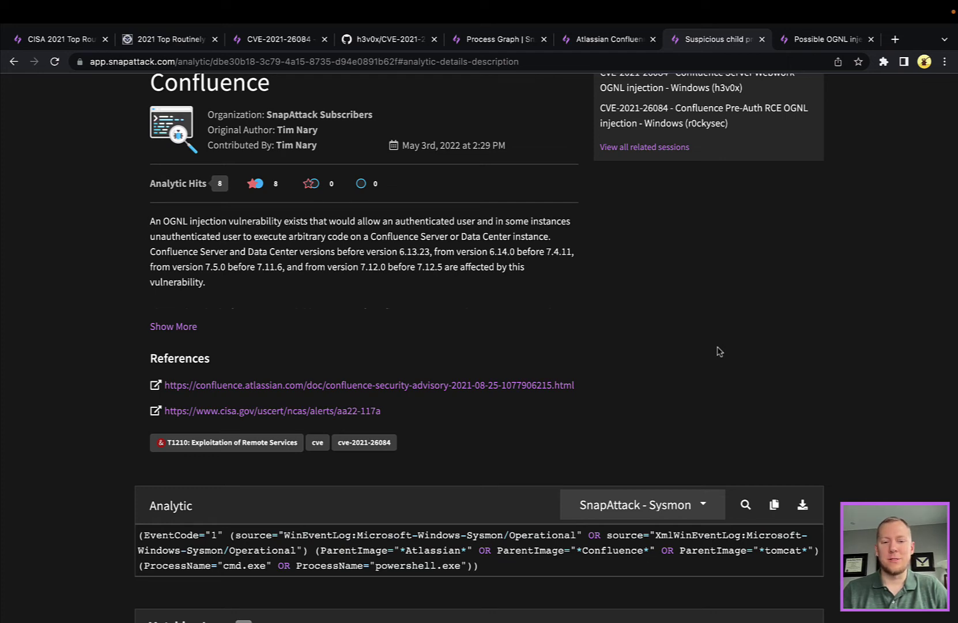
scroll(718, 350, up, 3)
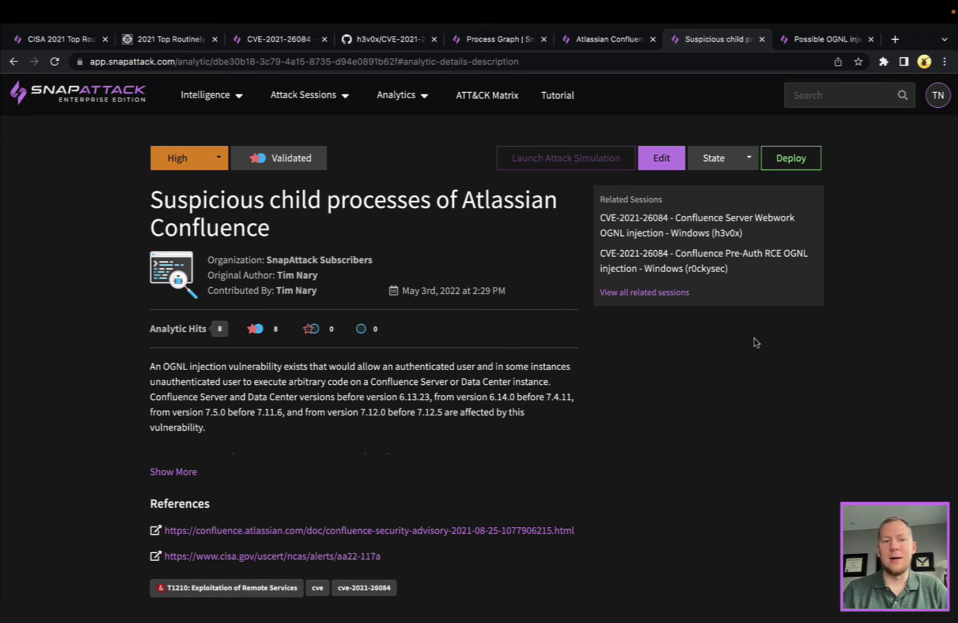
scroll(757, 343, down, 9)
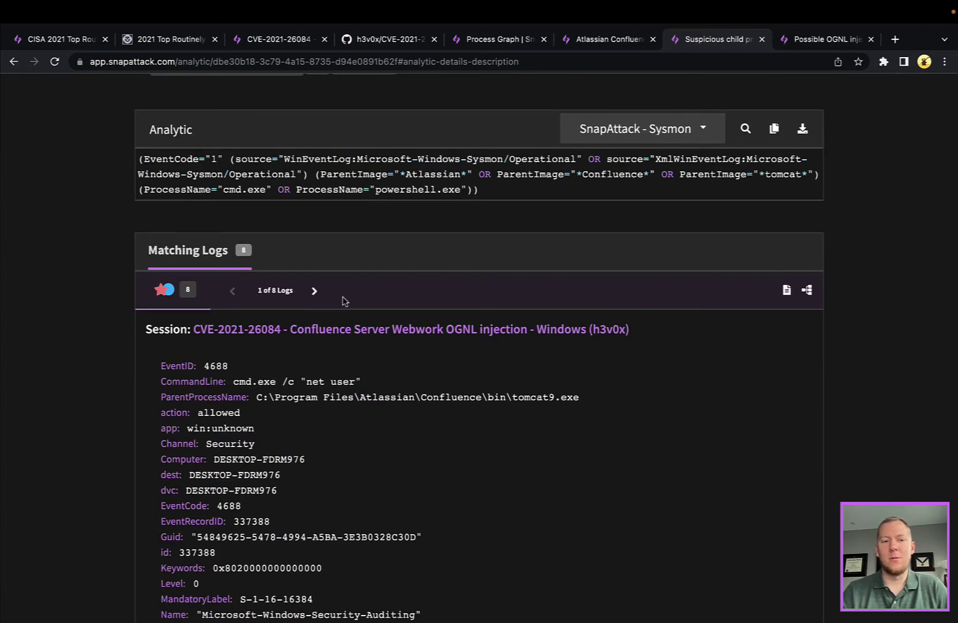
- Step through the matching logs to the third of 8
click(320, 294)
click(318, 292)
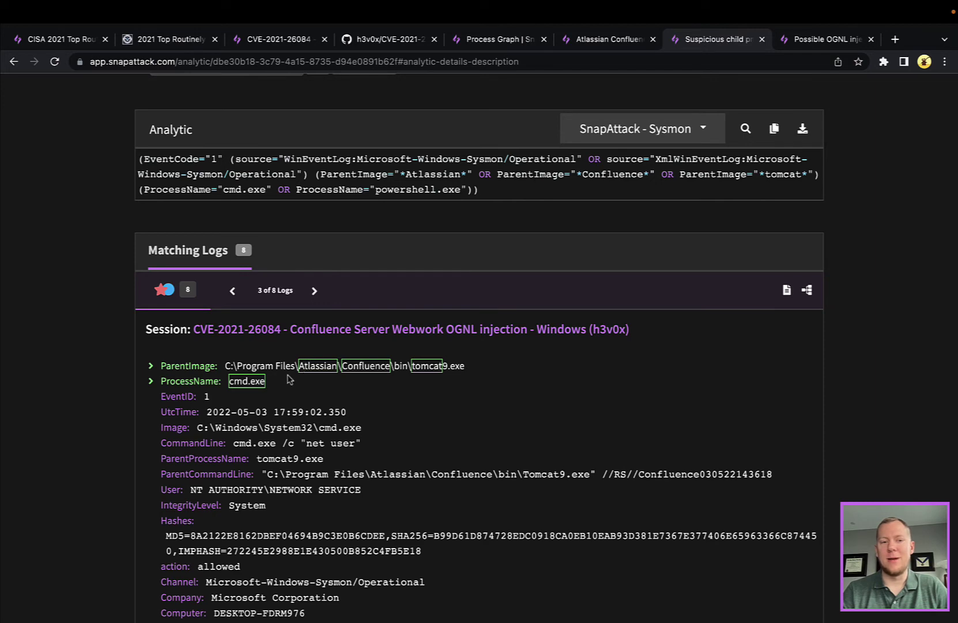
scroll(372, 263, up, 5)
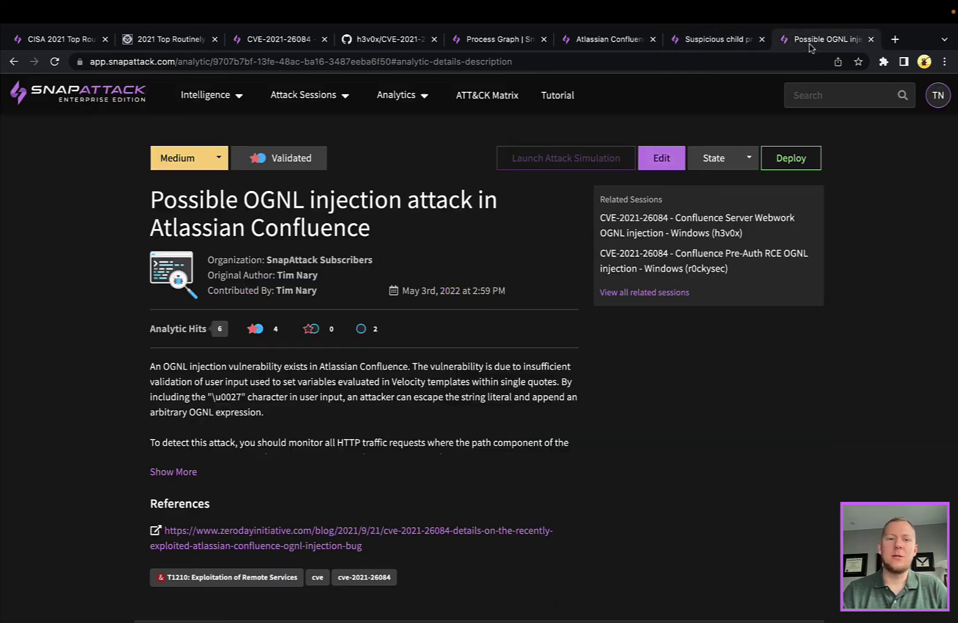
- Open the OGNL injection analytic, expand its description, and view the Zeek bro:http:json URI query
click(810, 41)
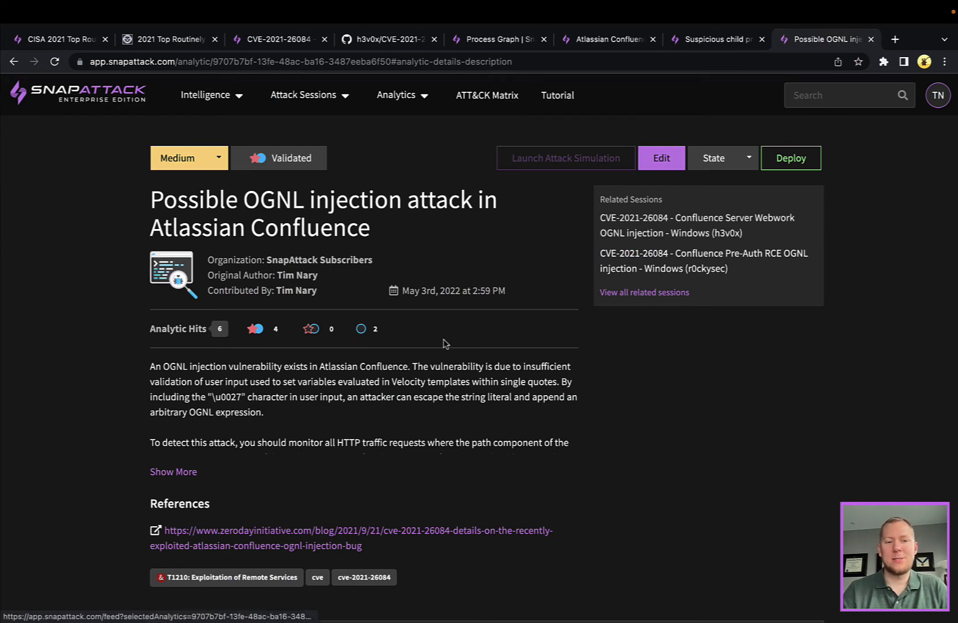
click(174, 471)
scroll(179, 472, down, 5)
scroll(606, 286, up, 2)
scroll(605, 285, down, 3)
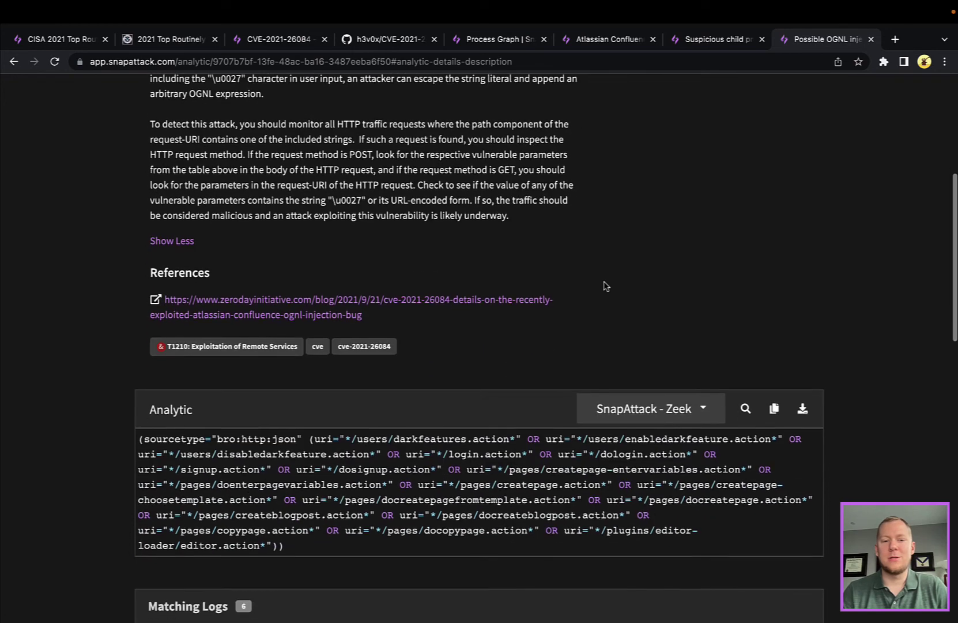
mouse_move(487, 446)
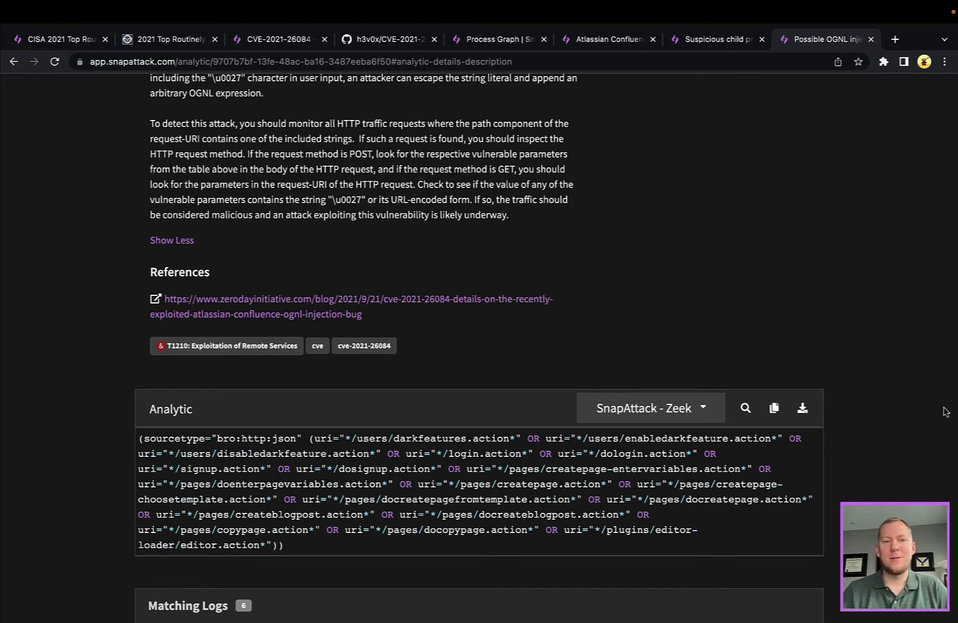
scroll(867, 220, up, 1)
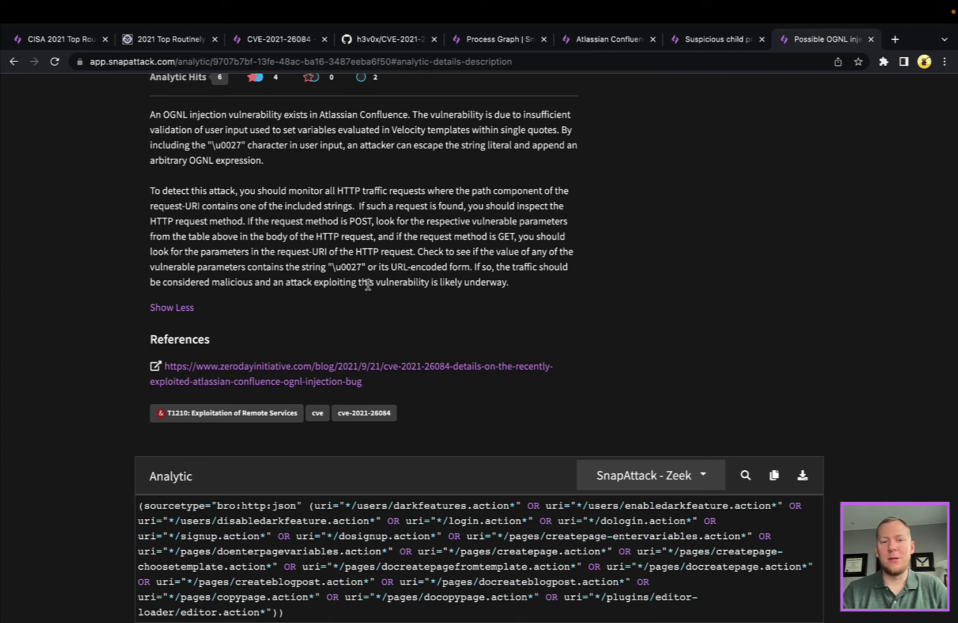
drag(363, 267, 332, 268)
click(412, 275)
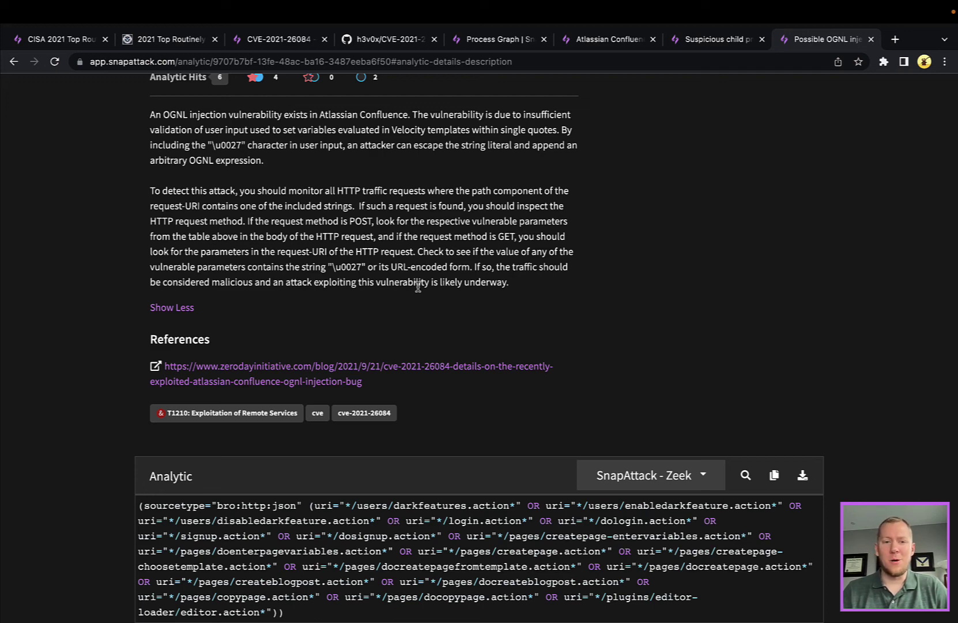
scroll(418, 285, up, 1)
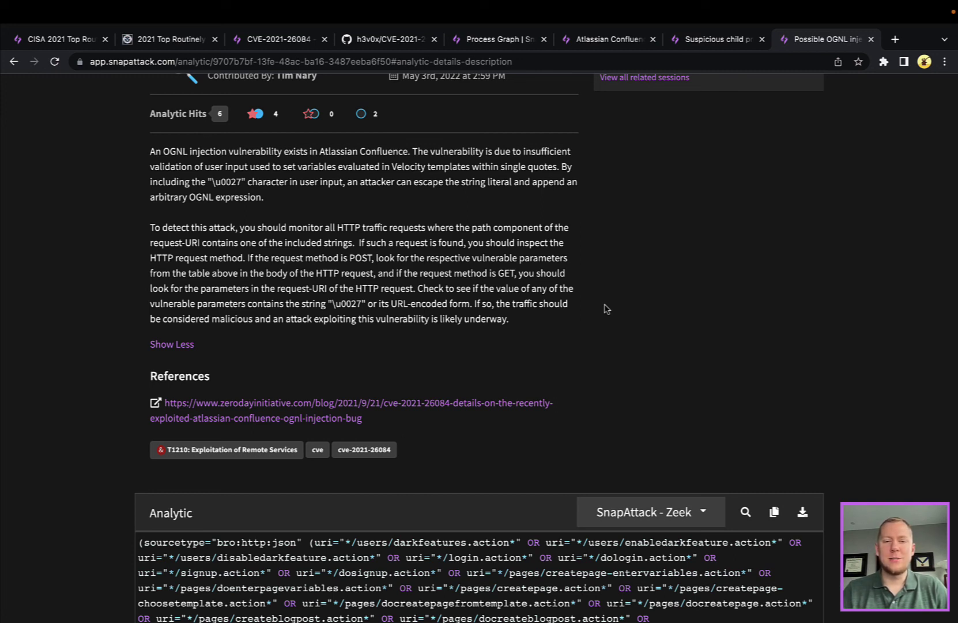
scroll(606, 309, down, 2)
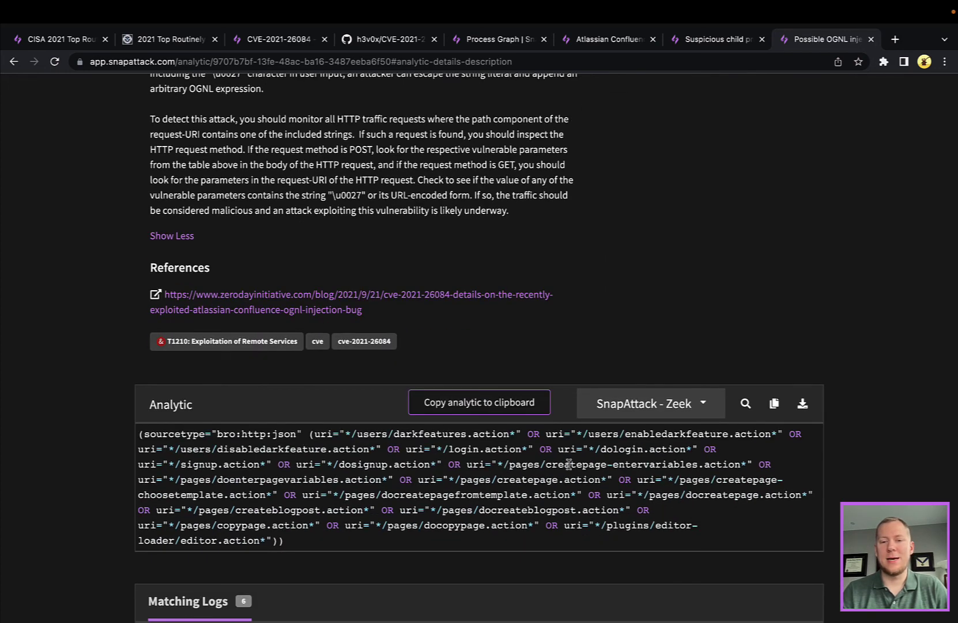
drag(540, 467, 756, 467)
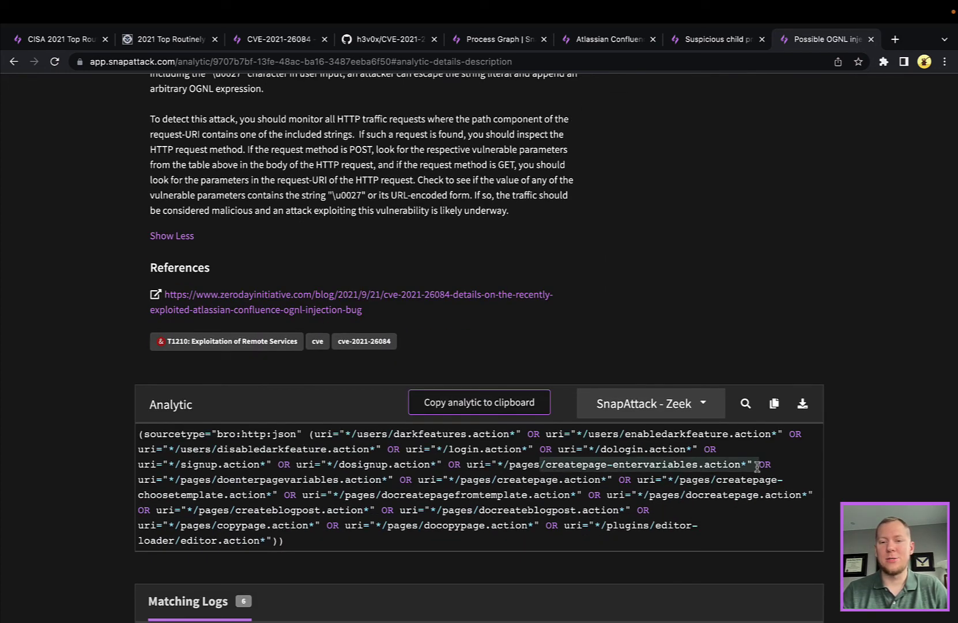
scroll(791, 238, up, 4)
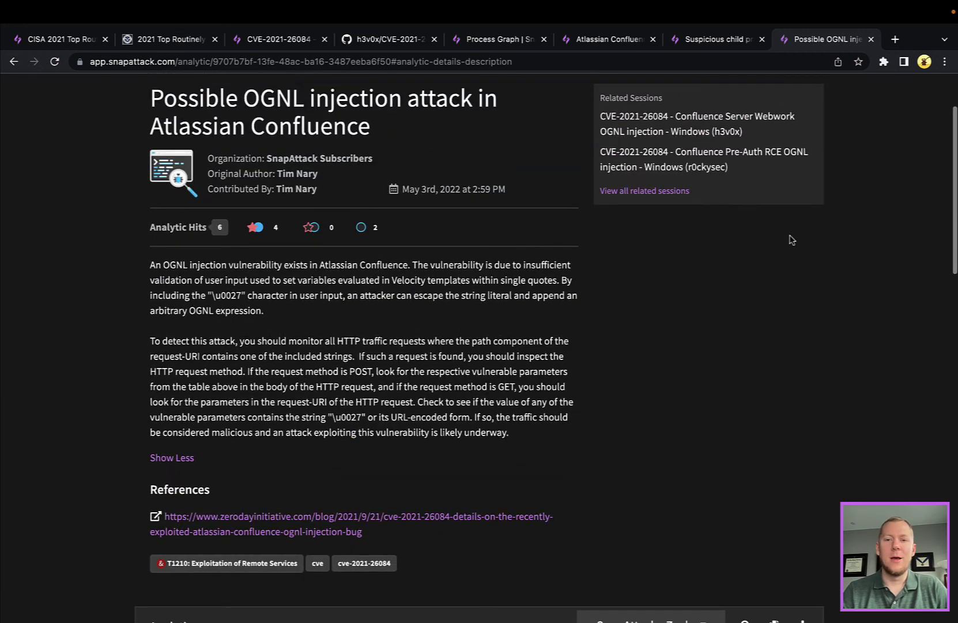
scroll(791, 240, up, 1)
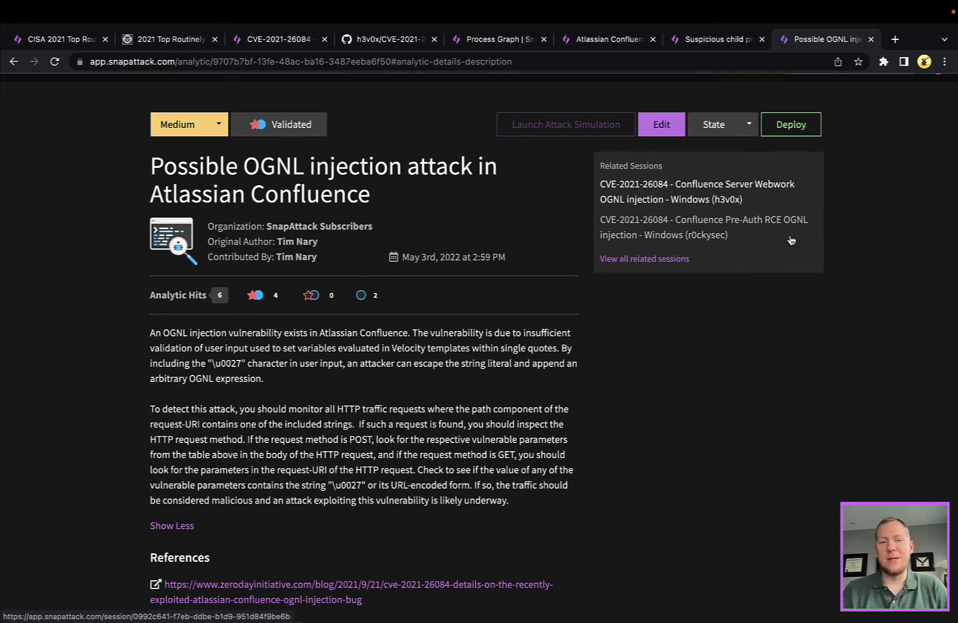
scroll(791, 240, up, 1)
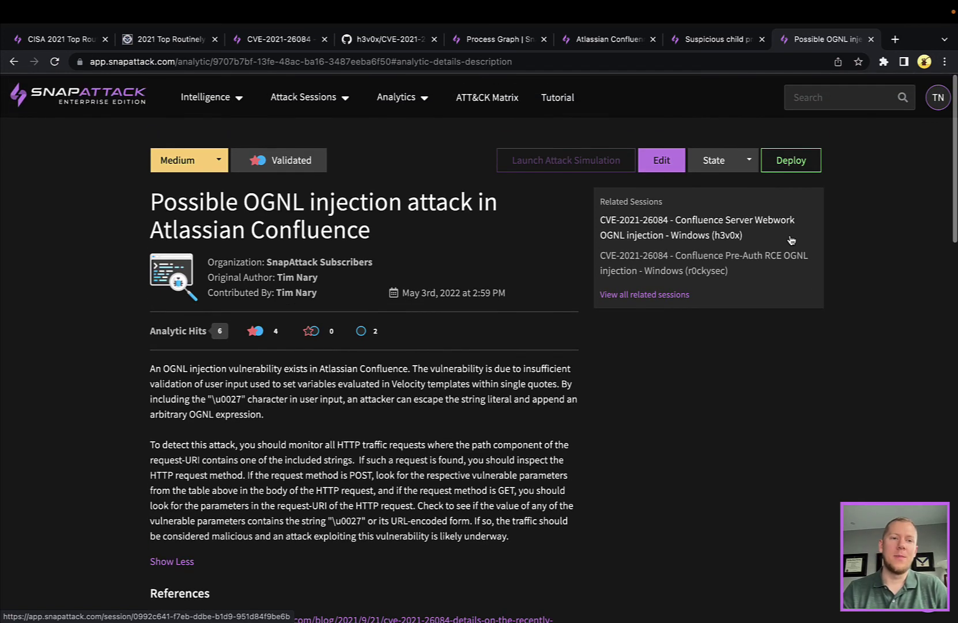